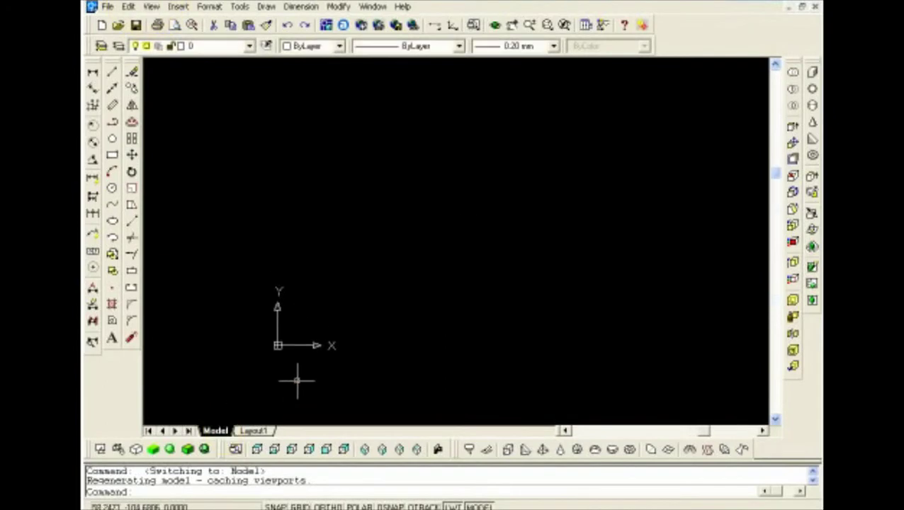
Step: Turn on GRID and SNAP, then zoom in around the origin
click(300, 506)
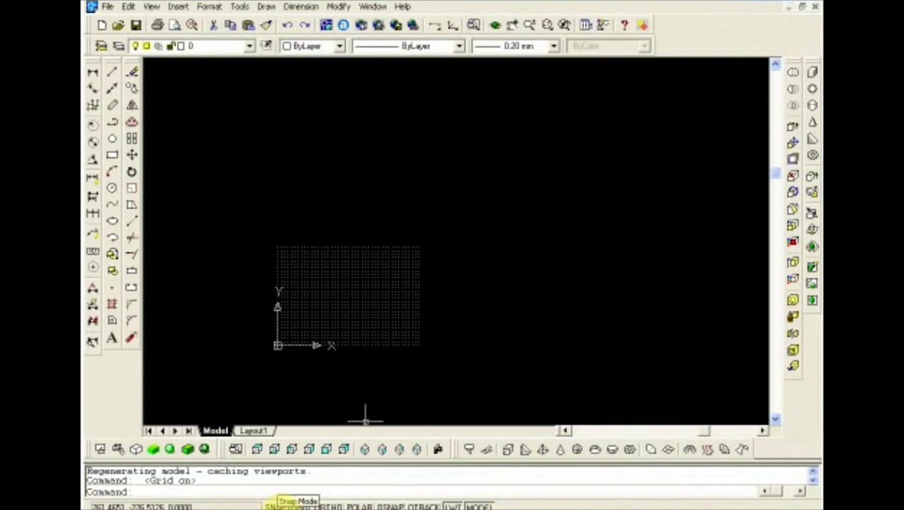
click(275, 506)
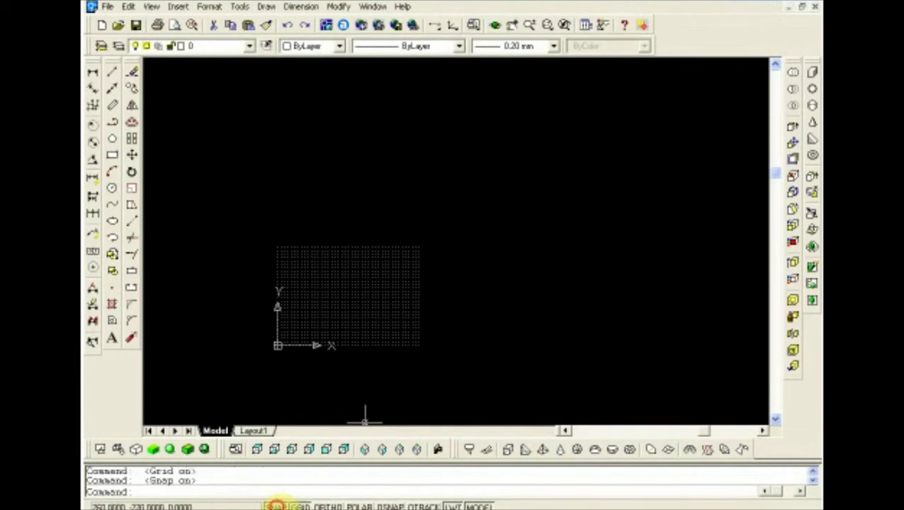
scroll(307, 346, up, 2)
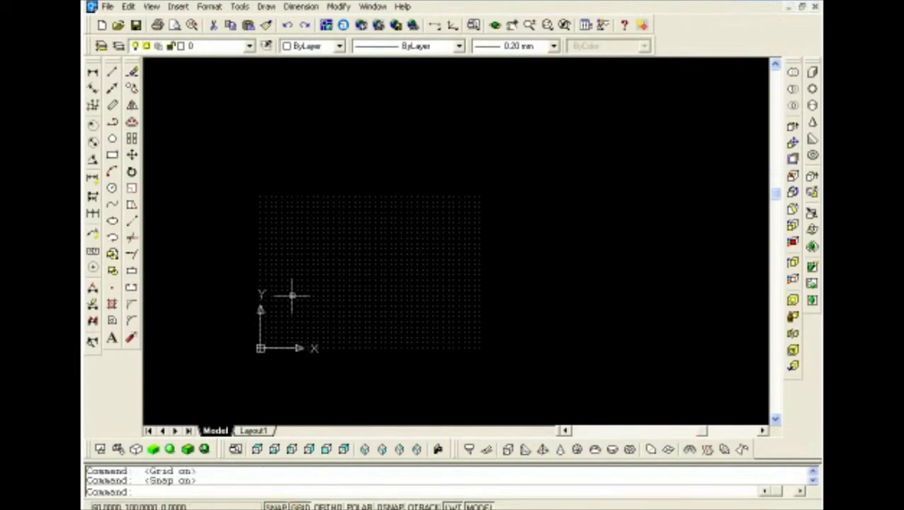
scroll(284, 289, up, 2)
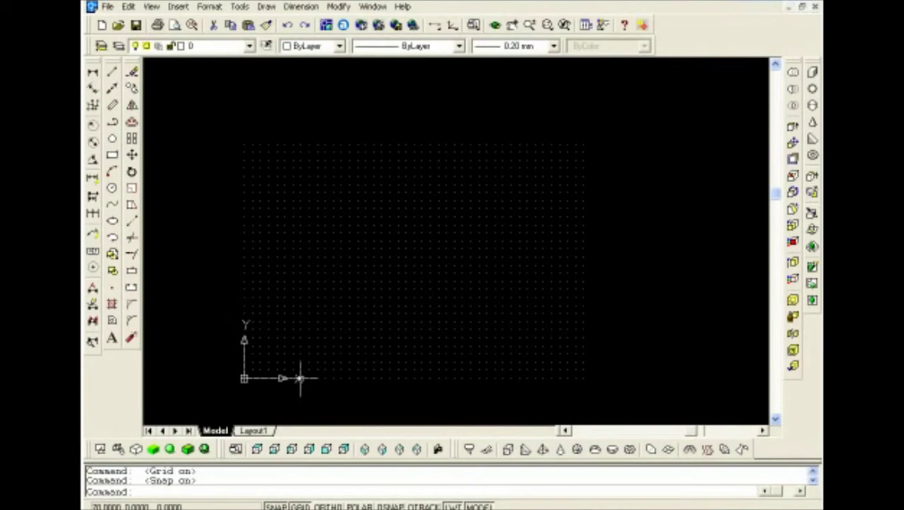
scroll(299, 377, up, 1)
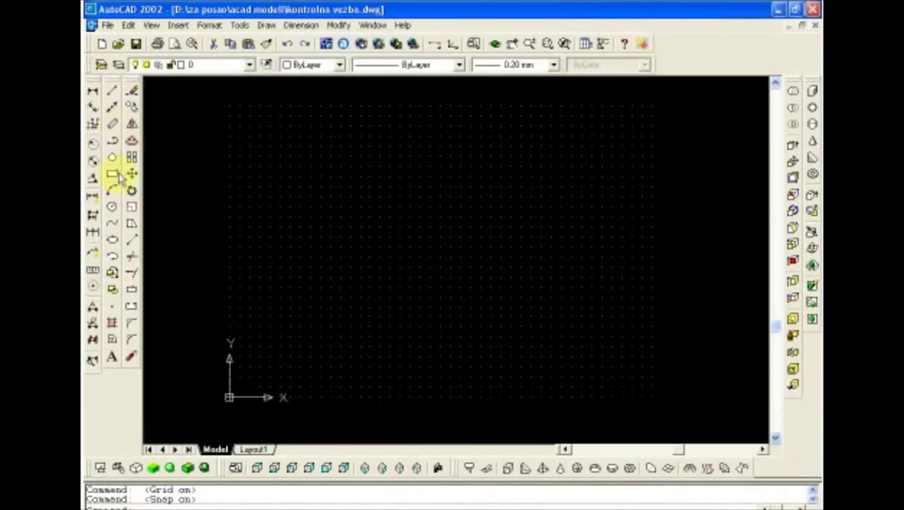
Step: Draw a grid-snapped rectangle up and to the right of the origin
click(112, 174)
click(310, 206)
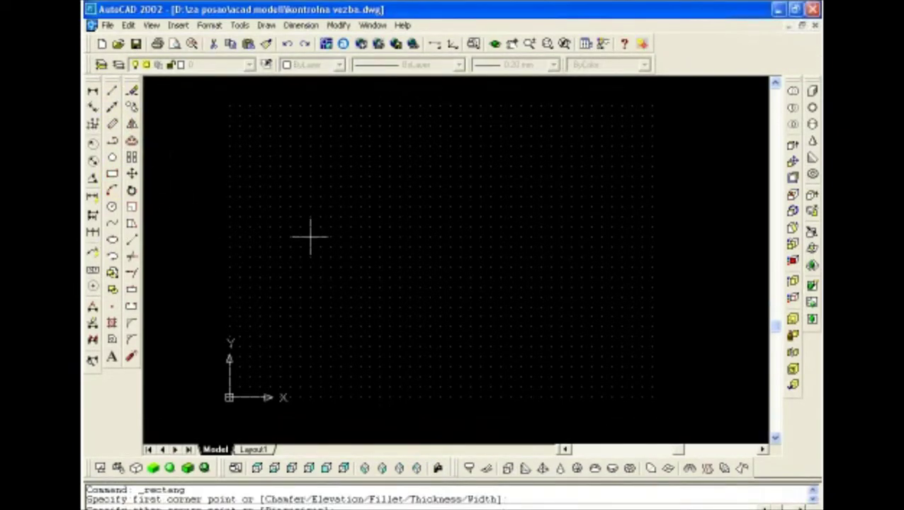
click(461, 298)
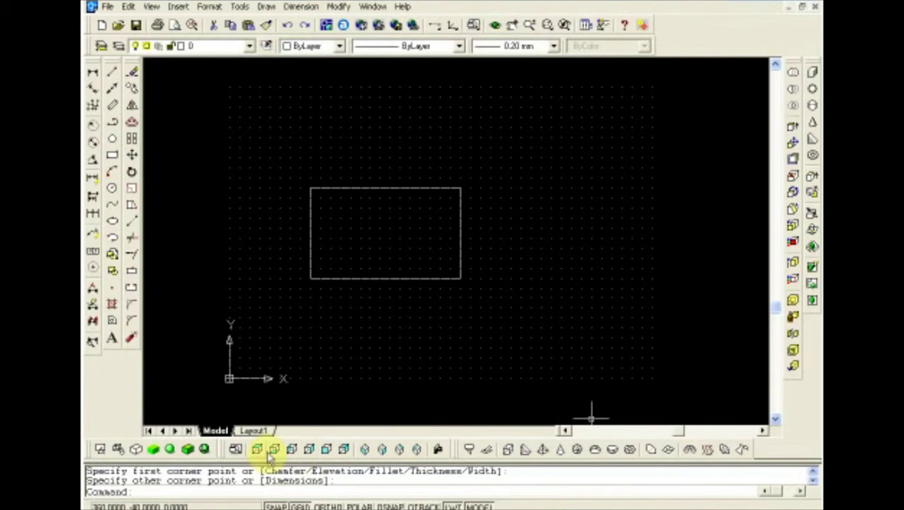
click(364, 449)
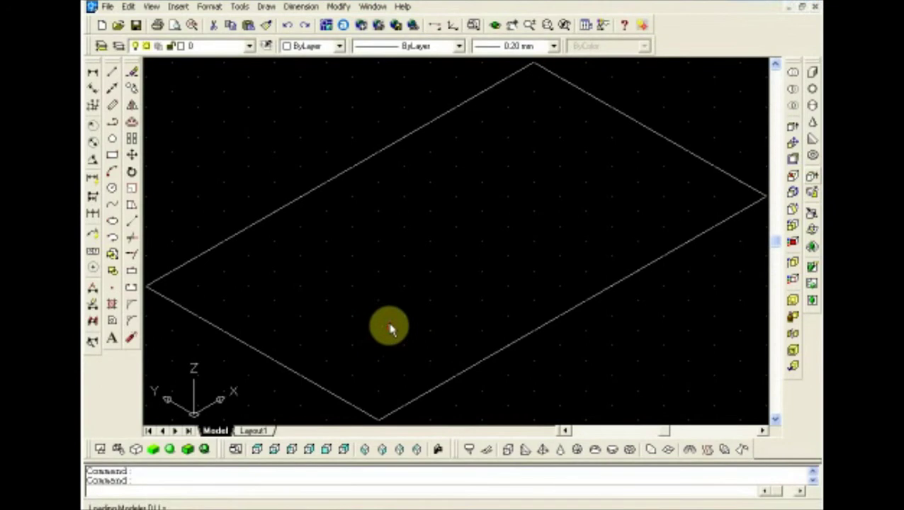
Step: Extrude the rectangle upward to a picked height with zero taper into a solid box
click(812, 194)
scroll(768, 190, down, 1)
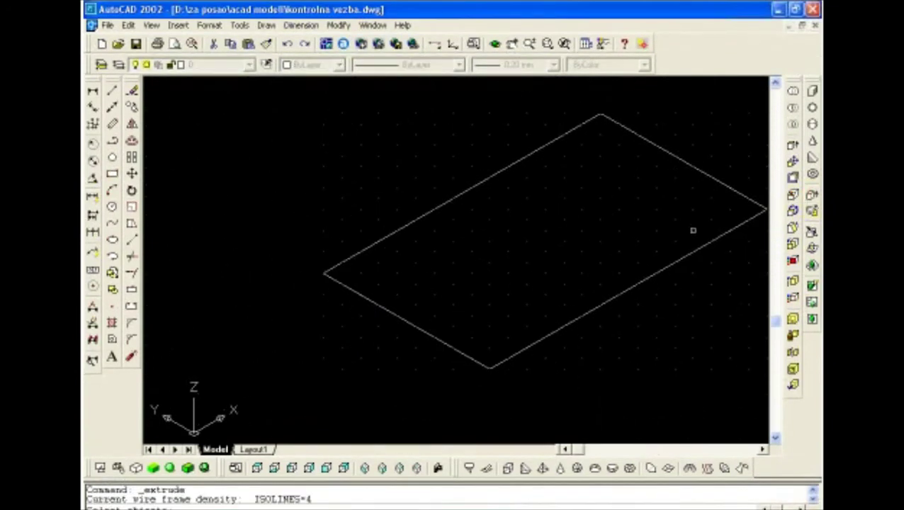
click(582, 124)
click(601, 113)
key(Return)
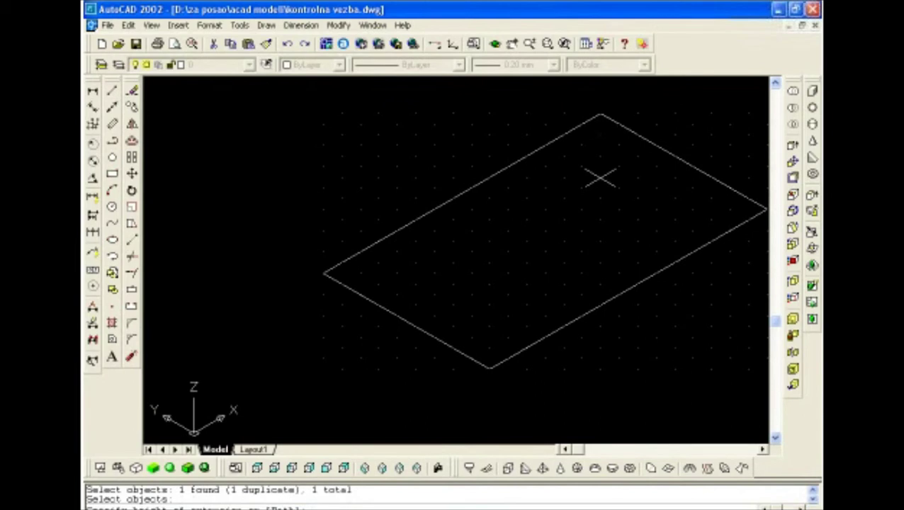
click(599, 177)
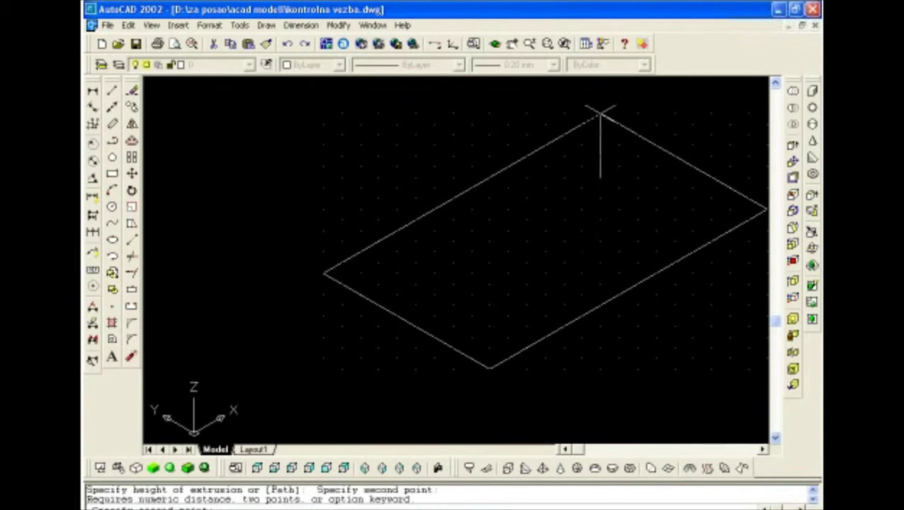
click(599, 112)
key(Return)
Step: Reframe the box and display it with Gouraud shading
scroll(433, 358, down, 5)
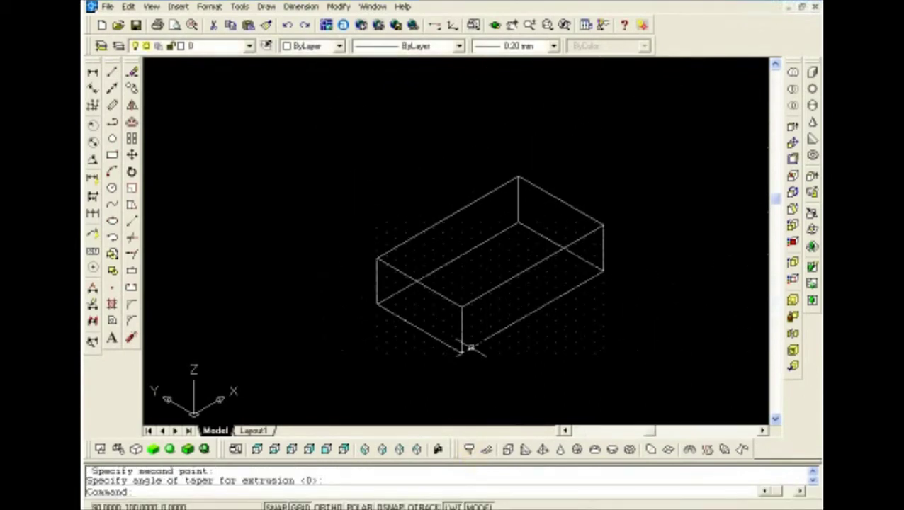
scroll(528, 296, up, 2)
scroll(529, 305, up, 1)
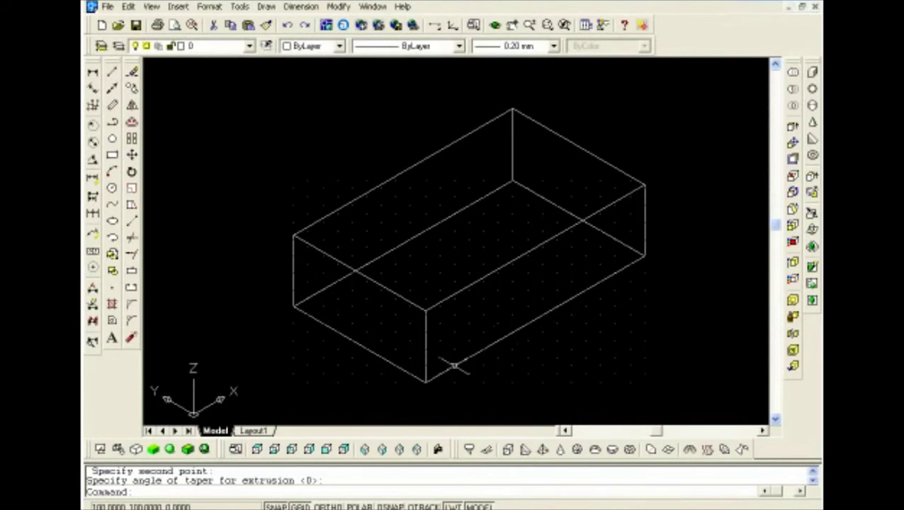
click(192, 452)
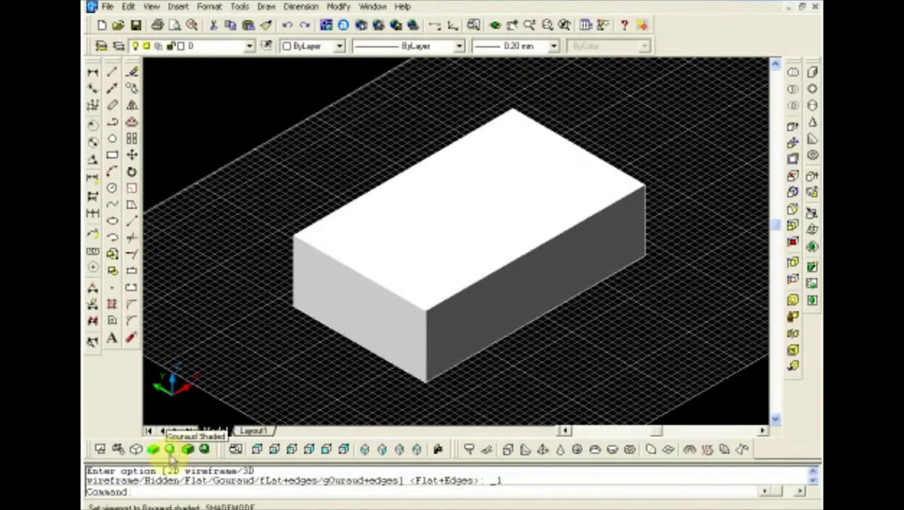
click(136, 451)
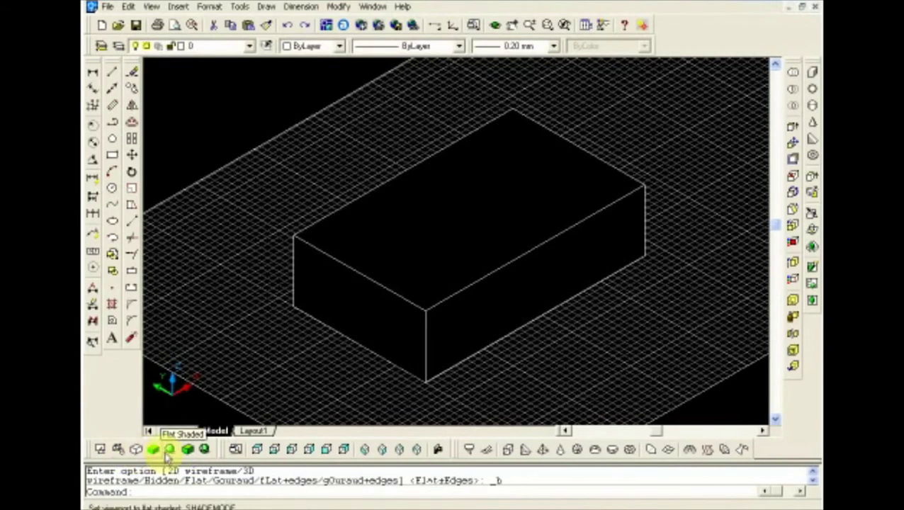
click(188, 451)
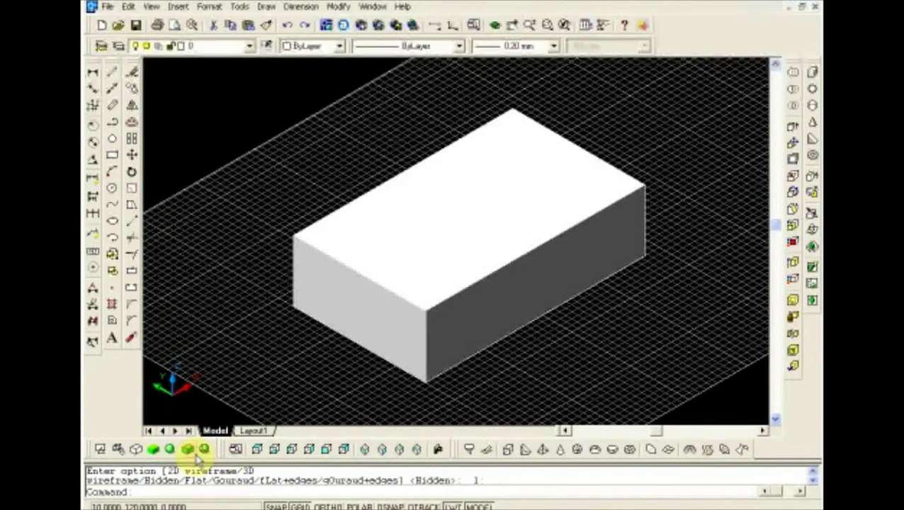
click(171, 449)
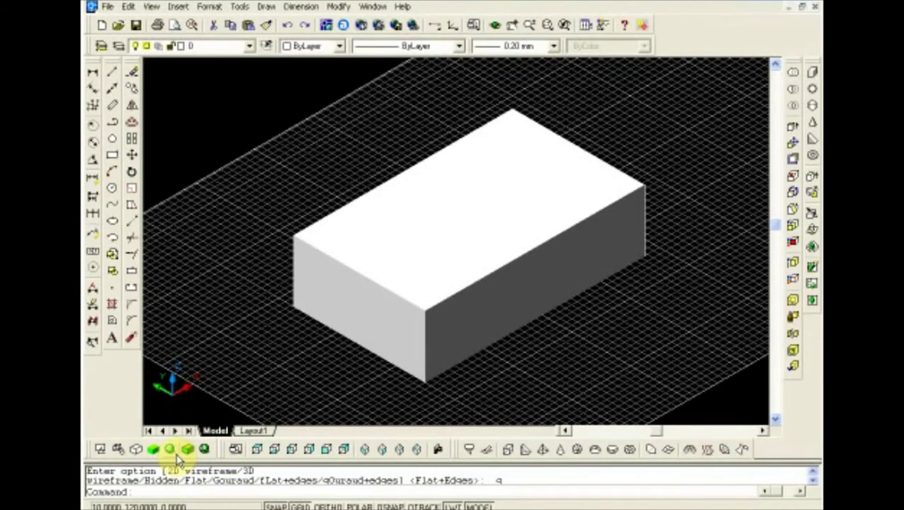
click(100, 449)
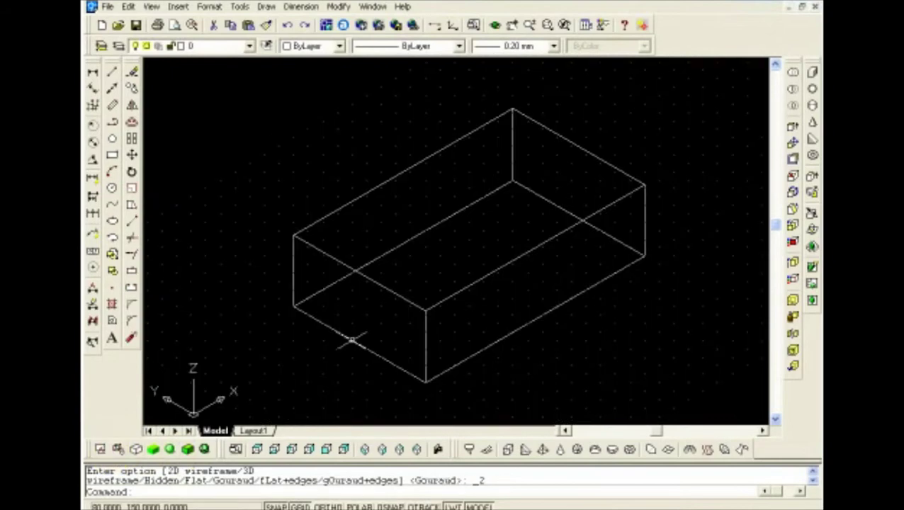
scroll(457, 248, down, 1)
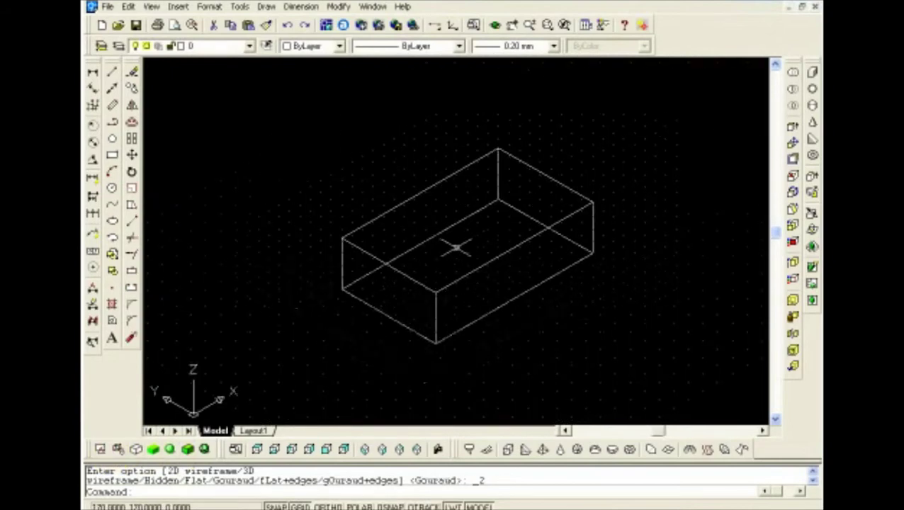
click(664, 113)
Step: Window-select the box and set its color to Yellow
click(298, 348)
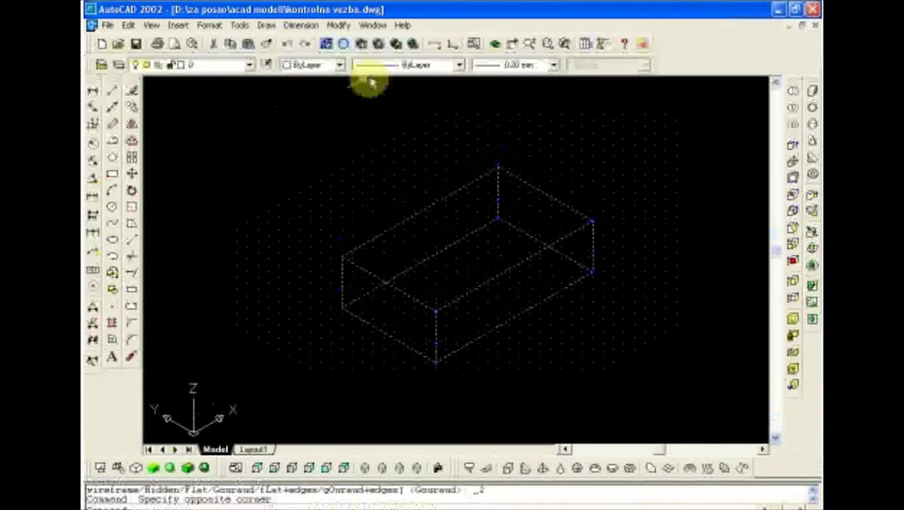
click(344, 65)
click(312, 113)
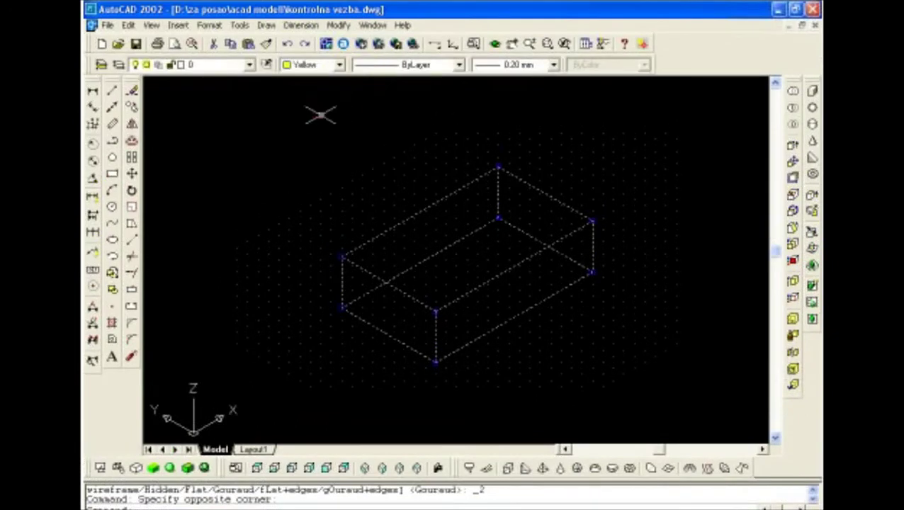
Step: Show the yellow box Hidden, then Flat and finally Gouraud shaded, and view it from the right
click(135, 449)
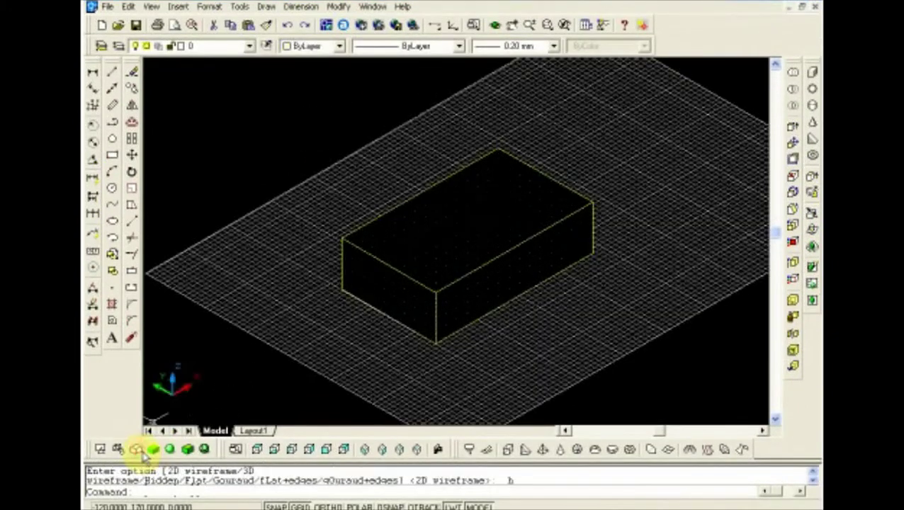
click(153, 449)
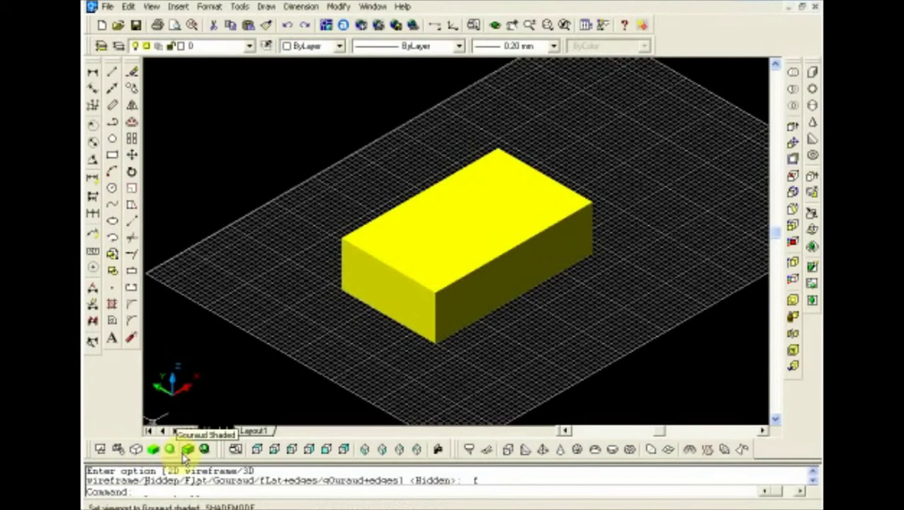
click(170, 450)
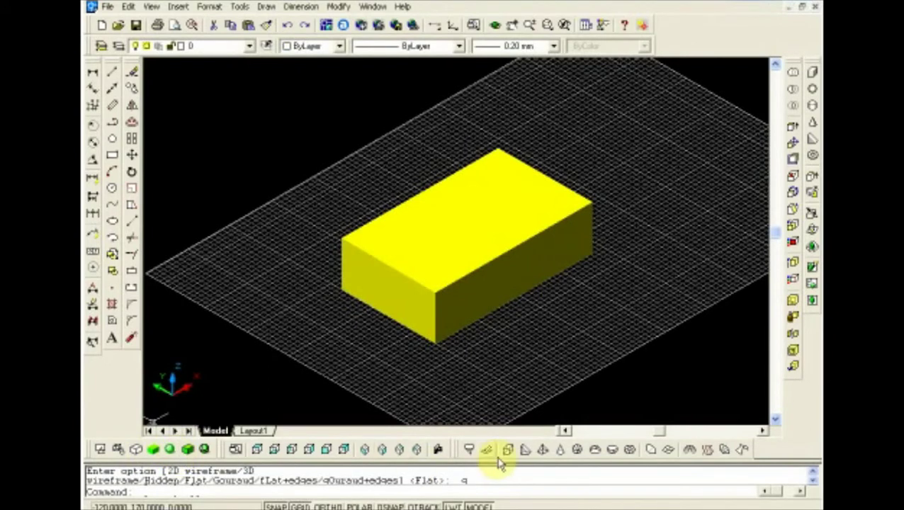
click(316, 457)
Step: Switch the yellow box to 2D Wireframe and view it from the right side
scroll(353, 382, down, 3)
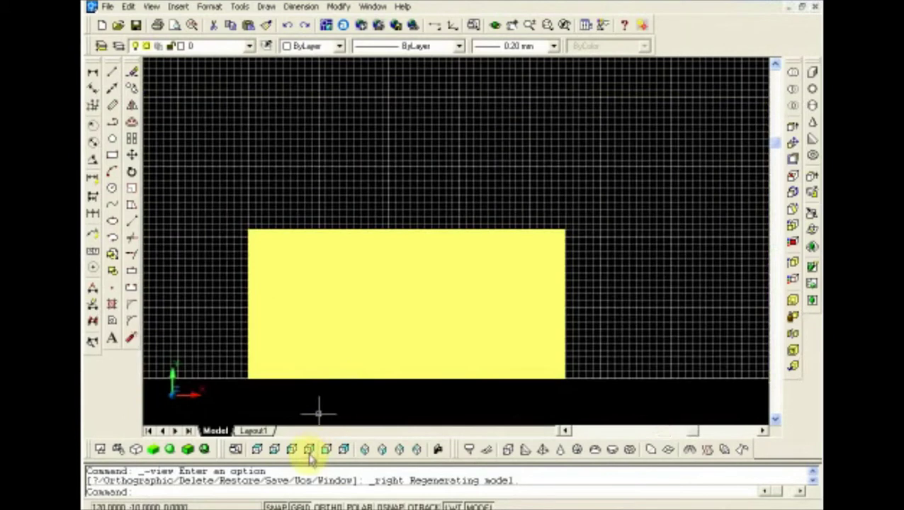
click(310, 454)
click(254, 449)
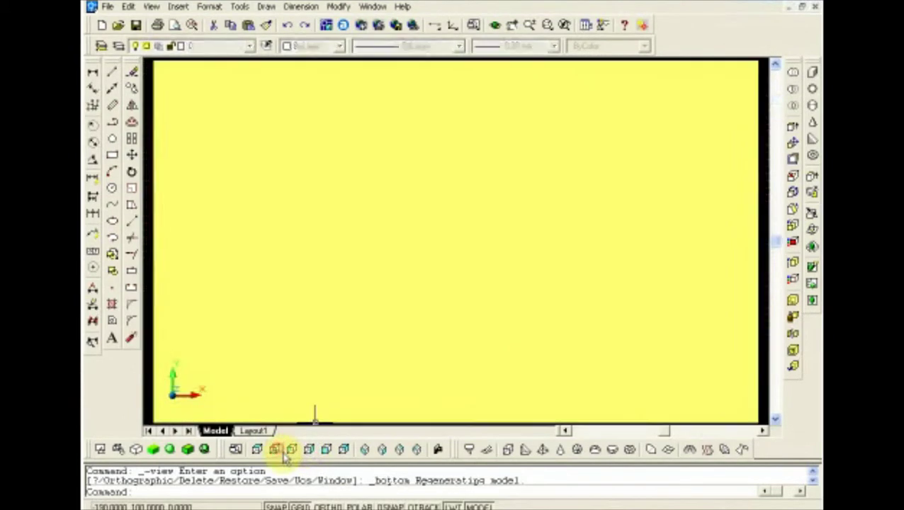
click(254, 449)
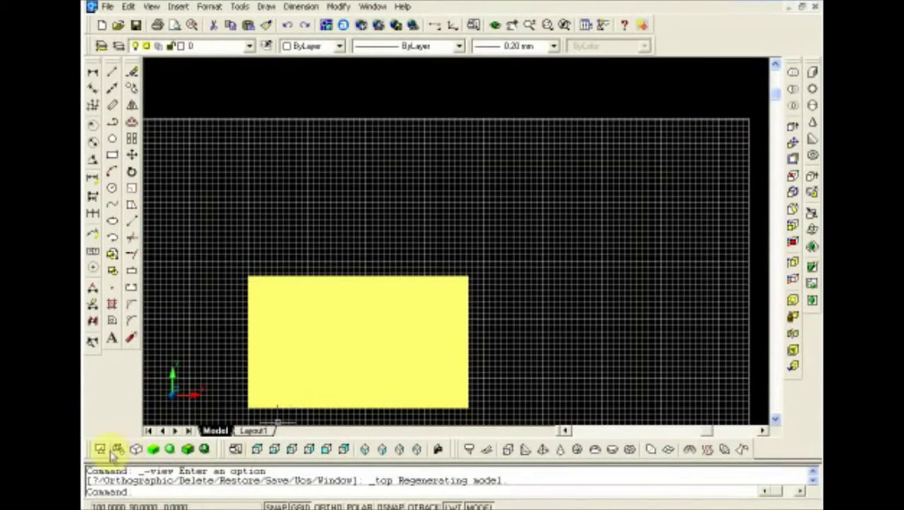
click(102, 449)
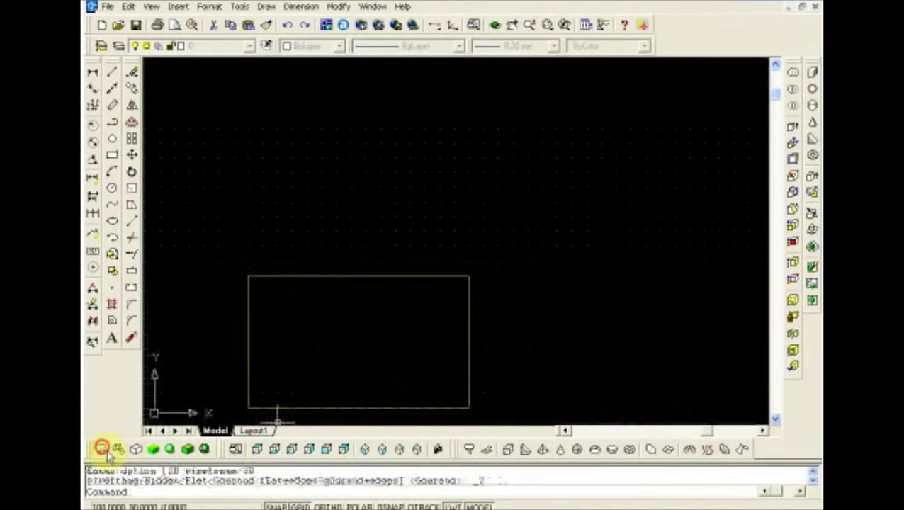
click(257, 449)
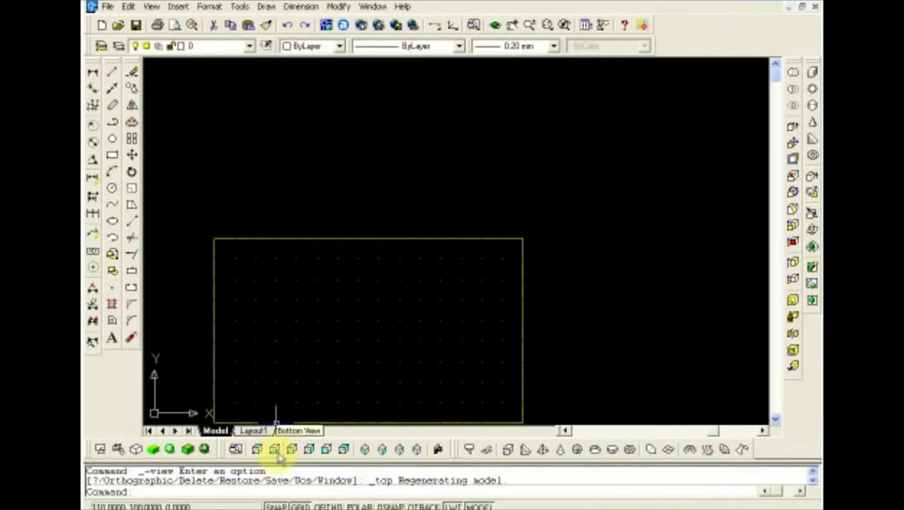
click(317, 457)
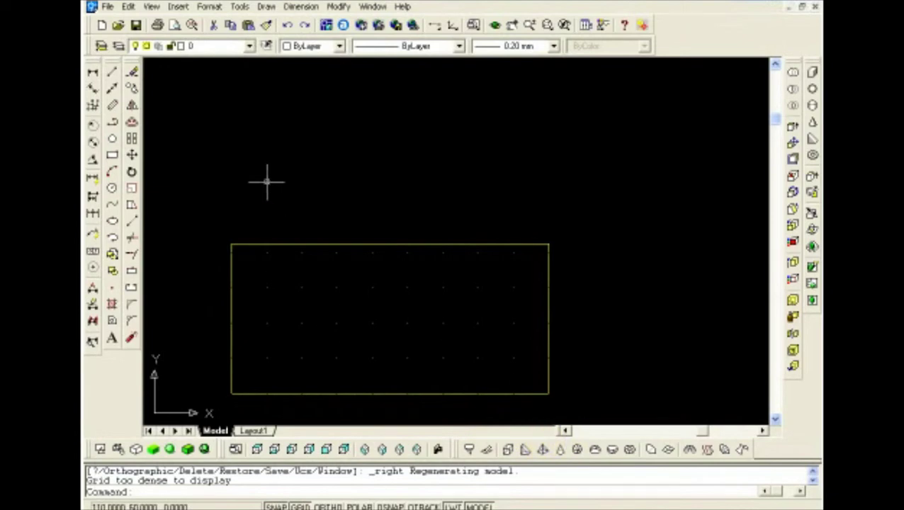
Step: With Red as the current color, draw a closed polyline profile with a chamfered corner around the box side
click(340, 64)
click(312, 102)
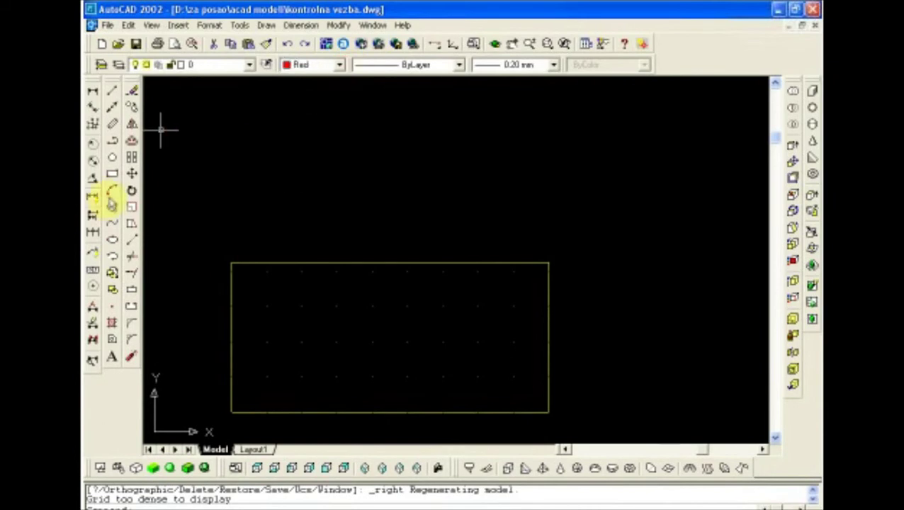
click(112, 140)
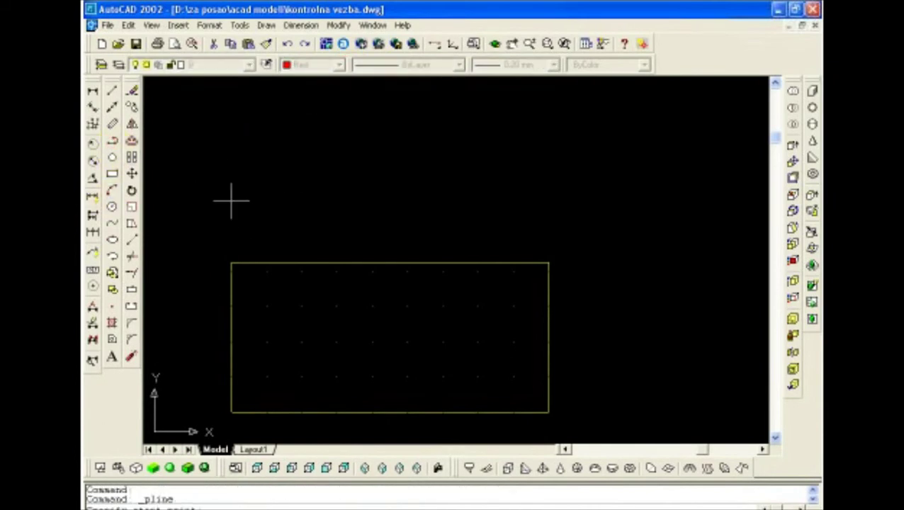
scroll(257, 398, down, 4)
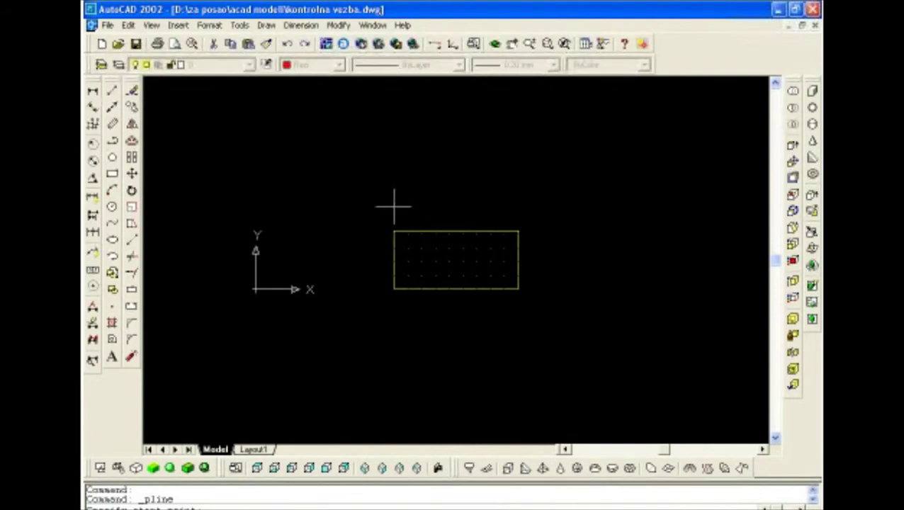
click(394, 221)
click(394, 288)
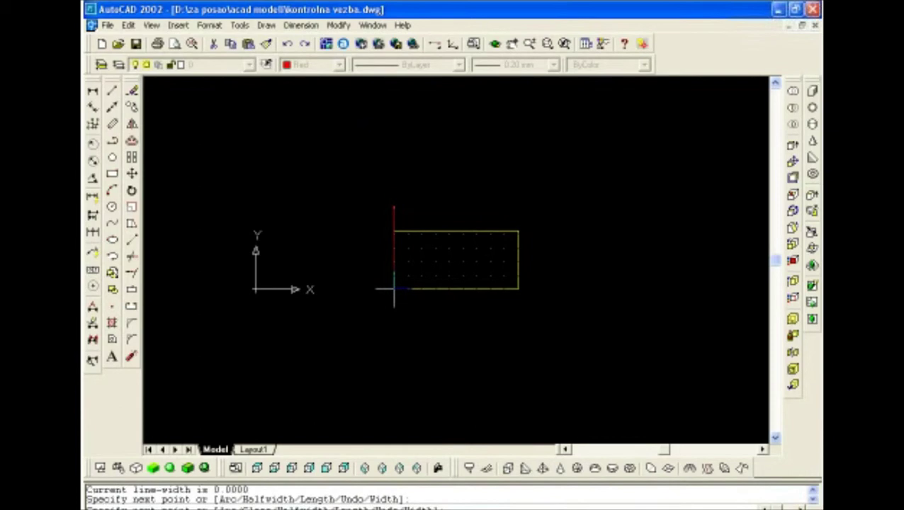
click(518, 288)
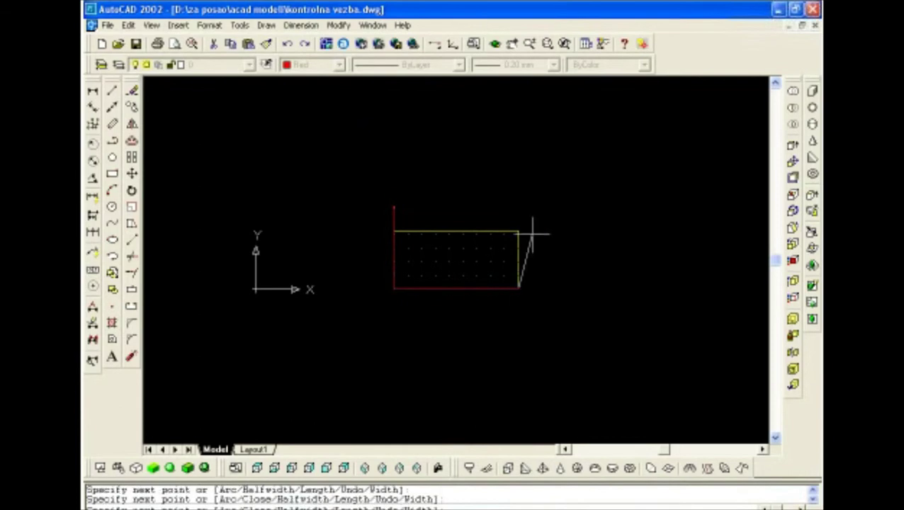
click(518, 164)
click(436, 165)
right_click(394, 206)
click(419, 252)
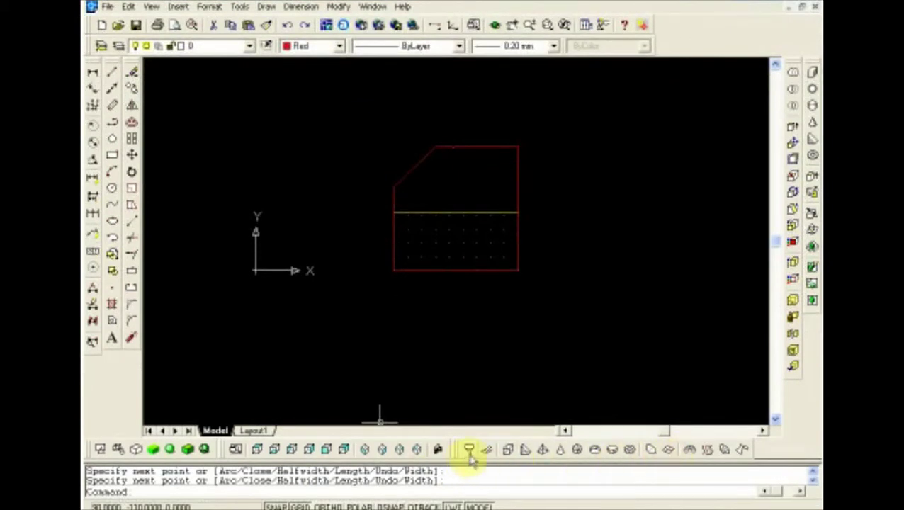
click(370, 450)
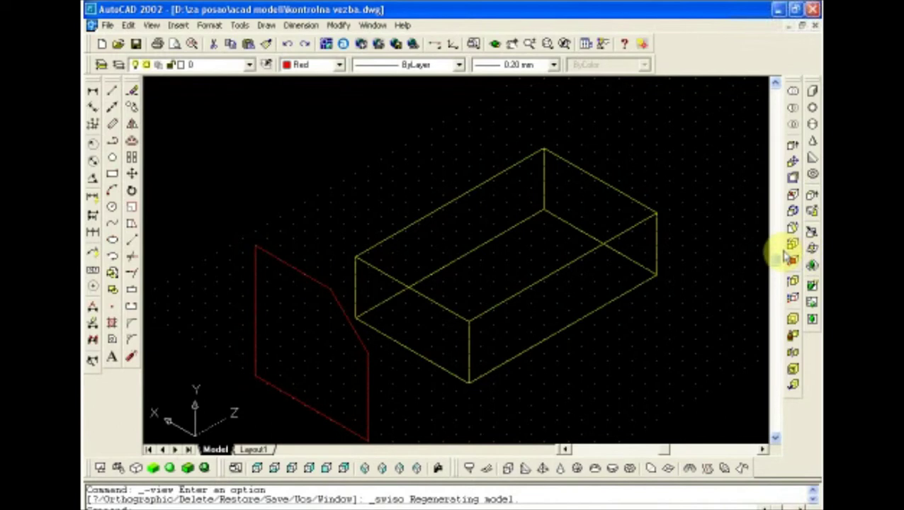
Step: Erase the misplaced red chamfered profile
click(367, 354)
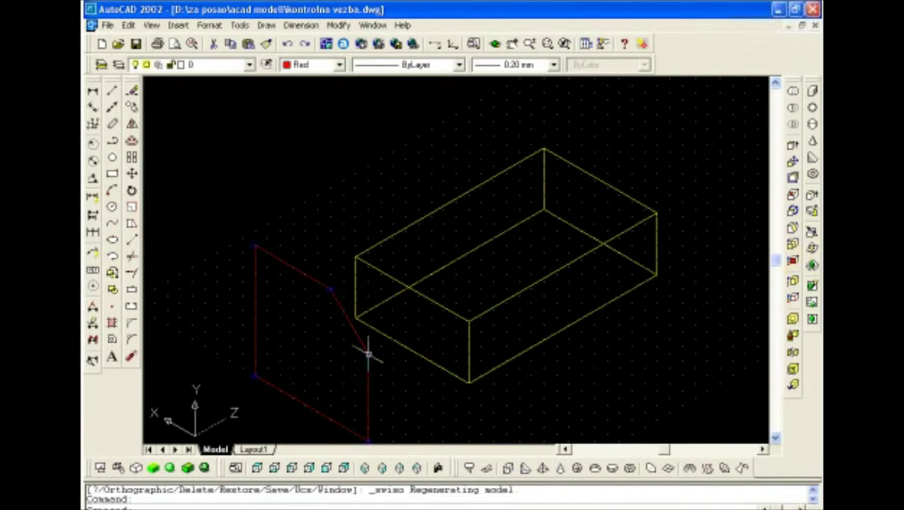
key(Delete)
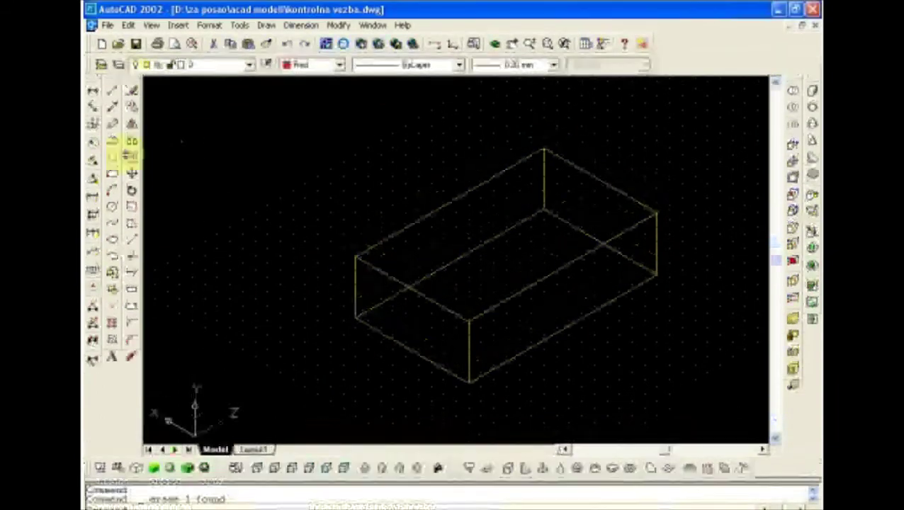
click(111, 144)
Step: Draw a closed red profile upright on the box's back edge with a slanted top
click(355, 317)
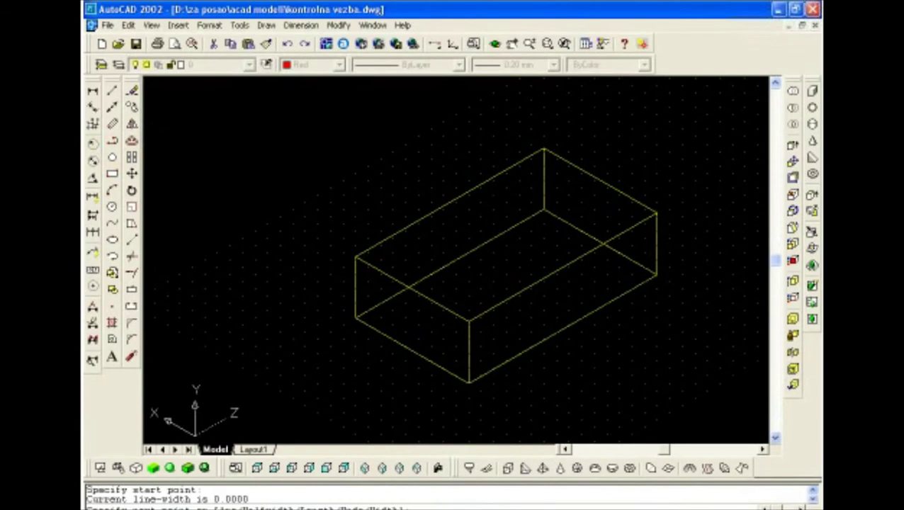
click(544, 211)
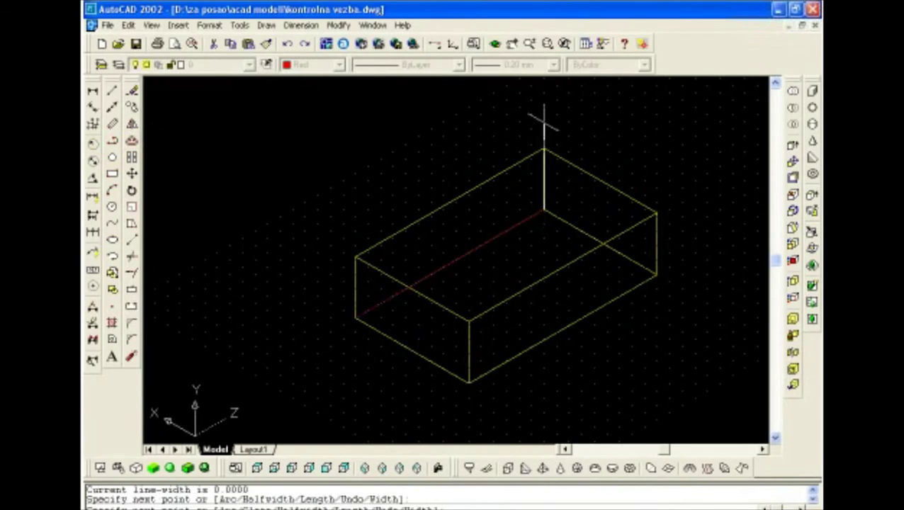
click(545, 122)
click(545, 121)
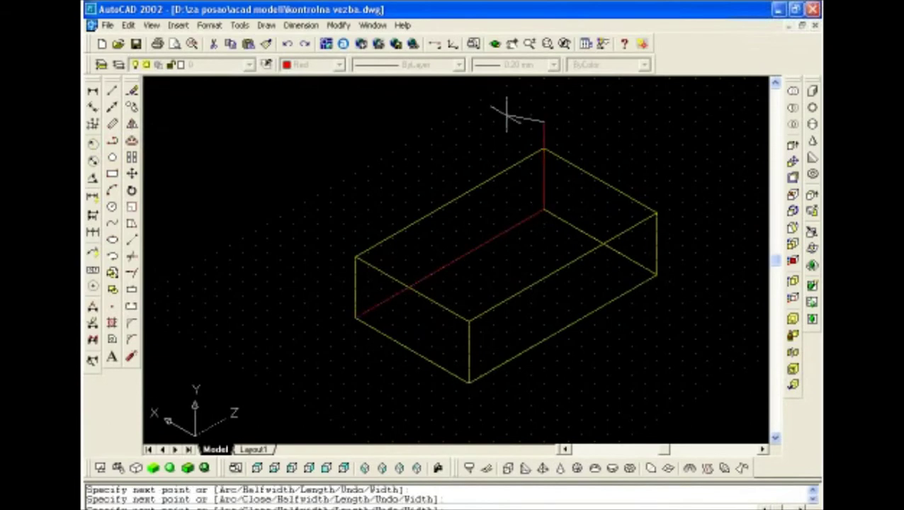
click(443, 108)
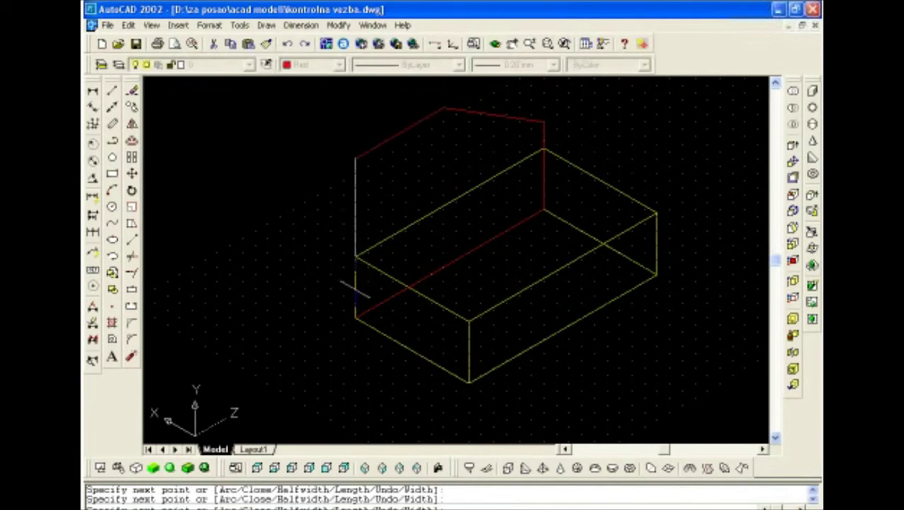
click(355, 318)
right_click(364, 321)
click(383, 325)
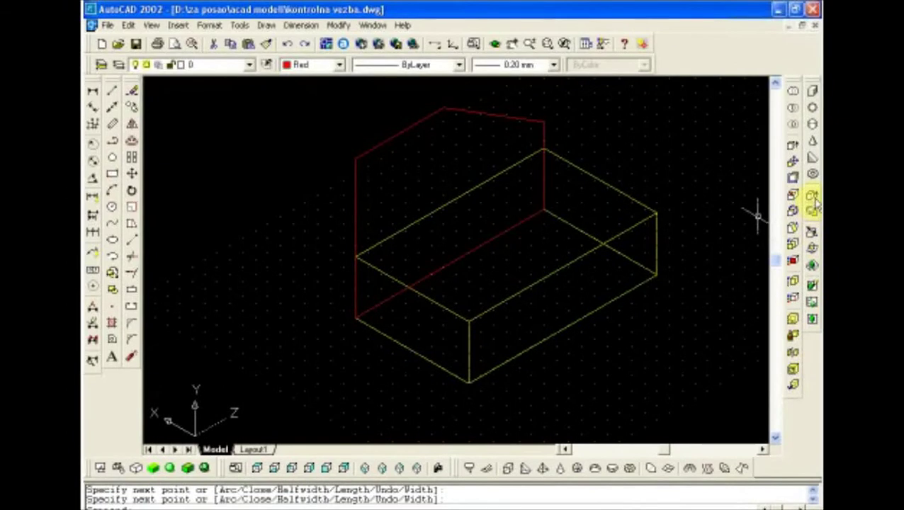
Step: Extrude the red profile to a picked depth with zero taper
click(812, 196)
click(393, 136)
click(355, 157)
key(Return)
click(354, 154)
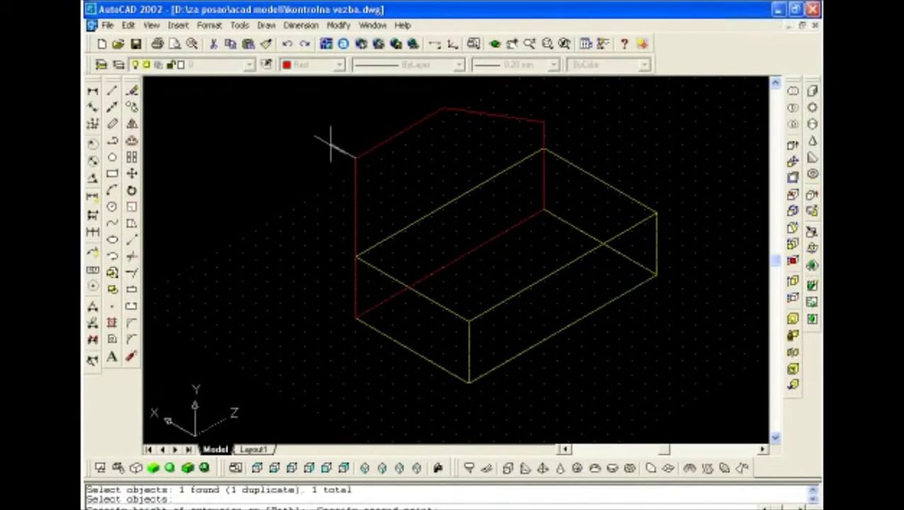
click(317, 136)
key(Return)
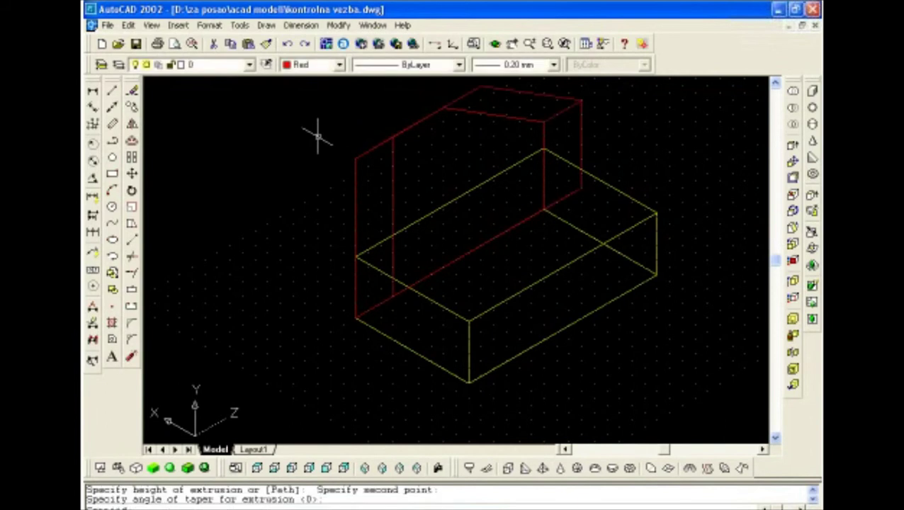
click(326, 468)
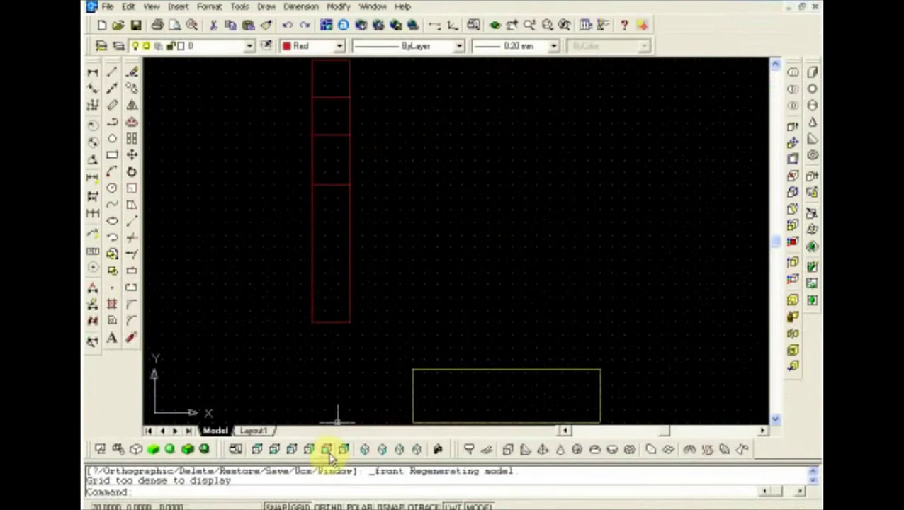
Step: Delete the previously extruded red profile
scroll(320, 347, down, 2)
scroll(321, 347, up, 2)
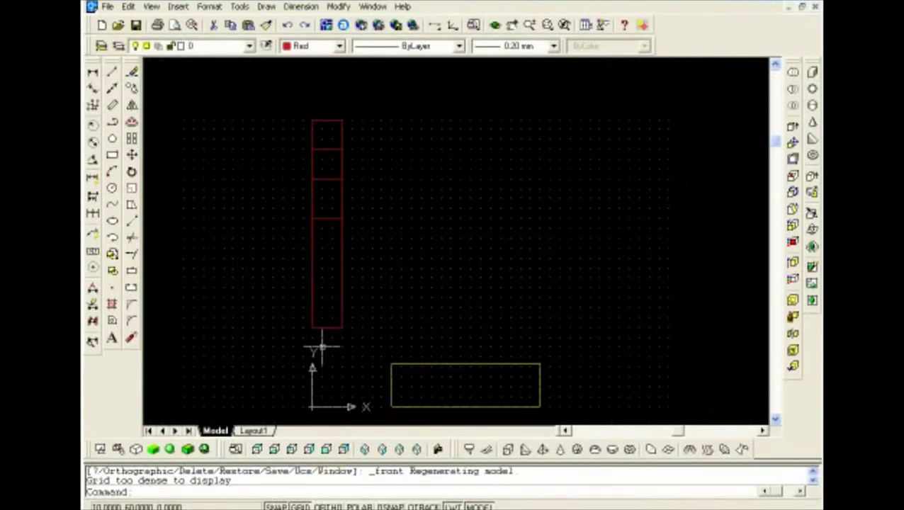
click(322, 327)
key(Delete)
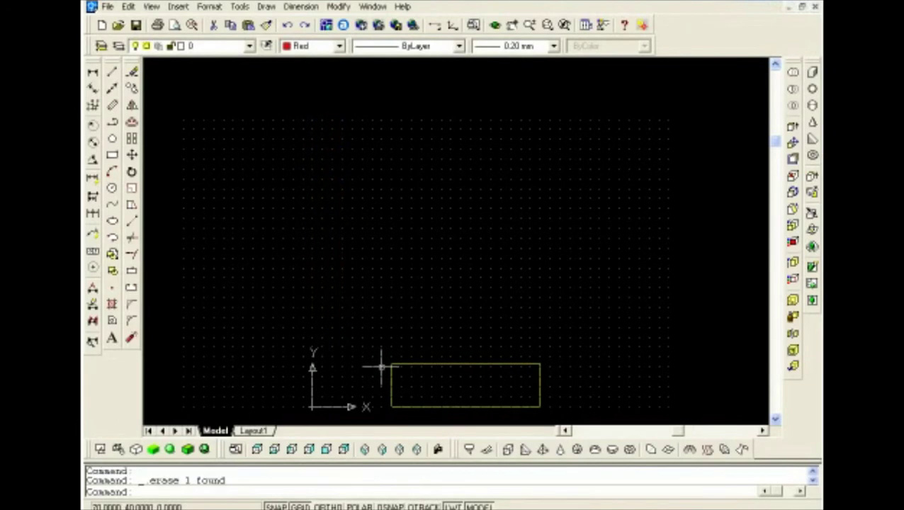
Step: Draw a closed red polyline over the box's outline, rising above it with a slanted upper-right corner
scroll(330, 289, down, 3)
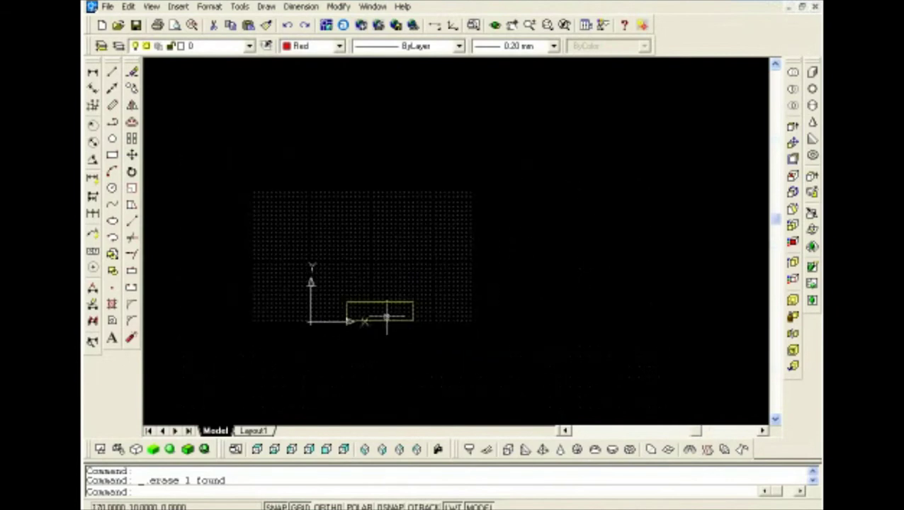
scroll(386, 317, up, 2)
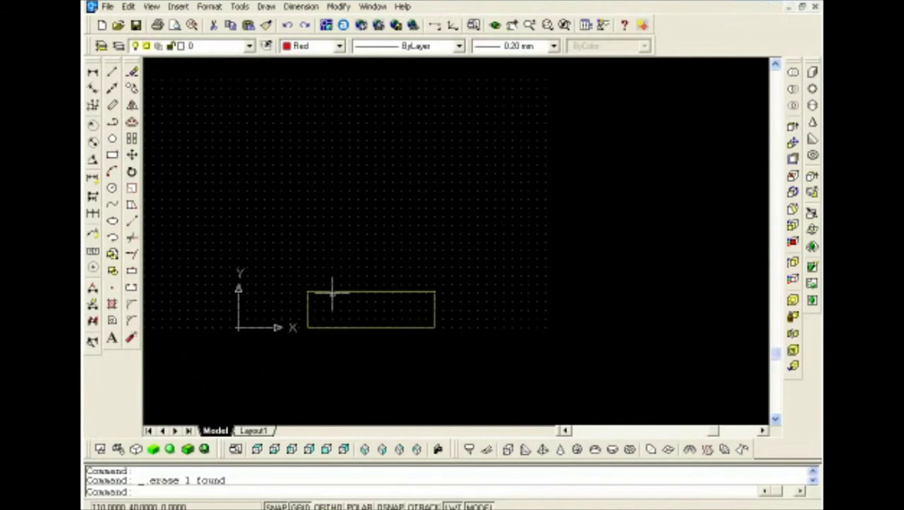
scroll(329, 294, up, 1)
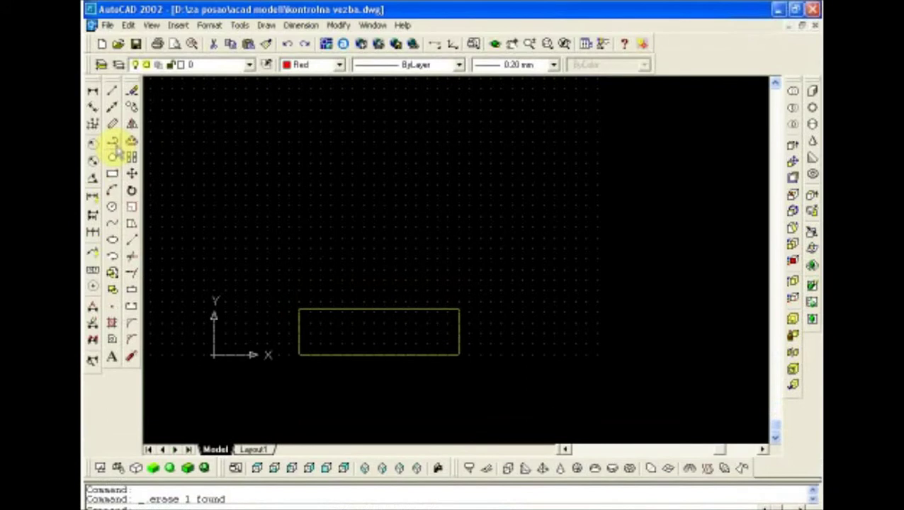
click(112, 141)
click(298, 247)
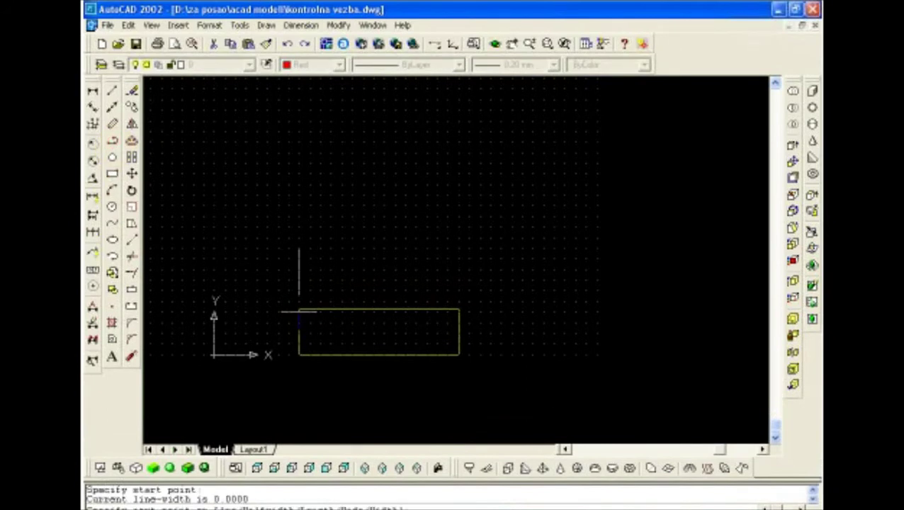
click(298, 354)
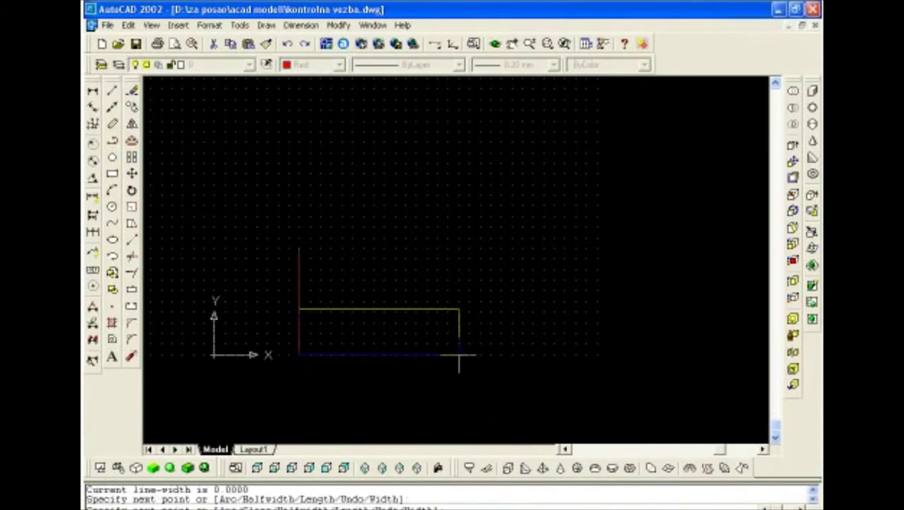
click(459, 354)
click(459, 269)
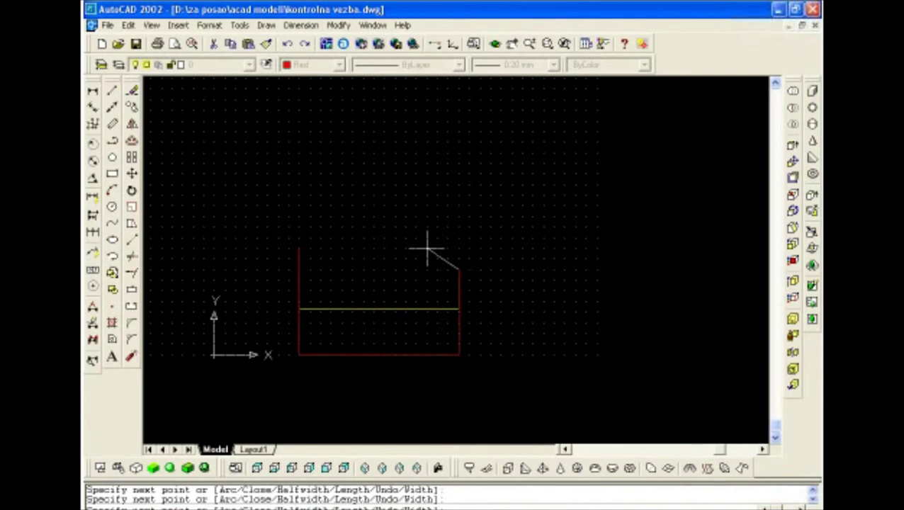
click(405, 248)
right_click(298, 248)
click(312, 303)
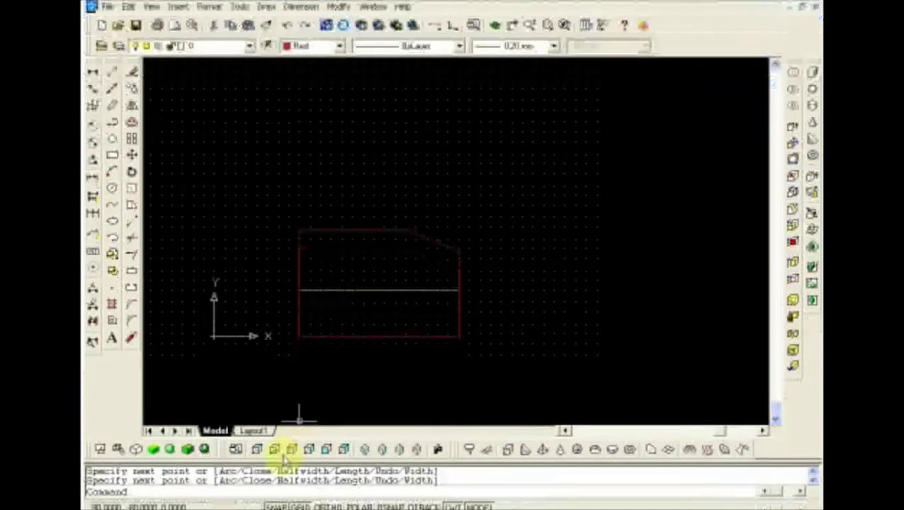
click(363, 450)
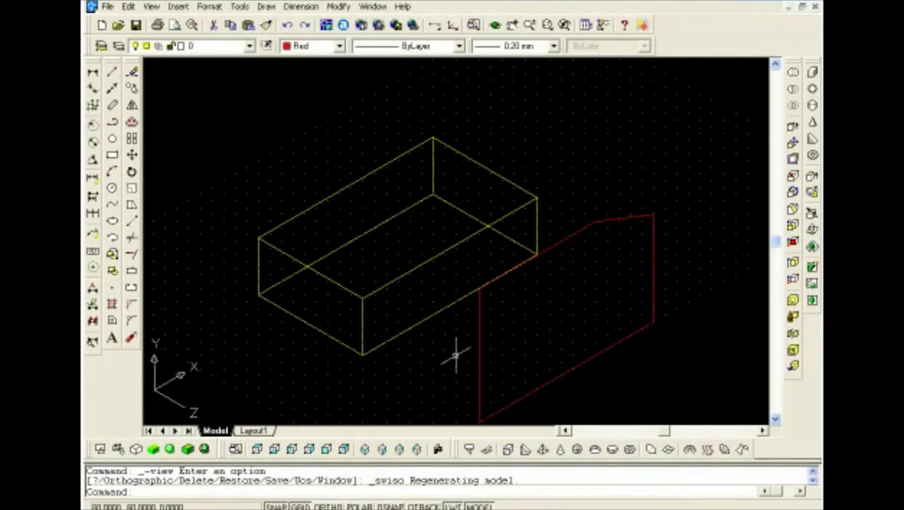
Step: Grip-stretch the red profile's upper corners to reshape it
click(811, 194)
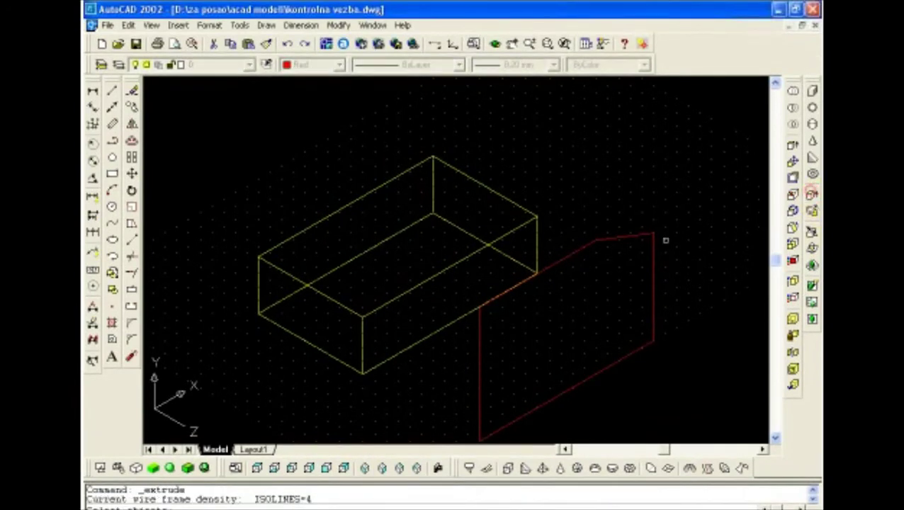
key(Escape)
click(595, 240)
click(595, 241)
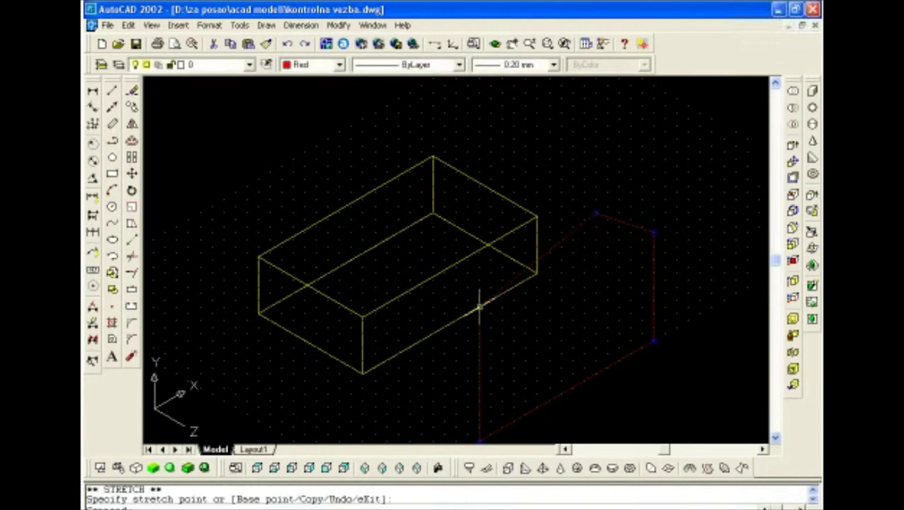
click(479, 282)
click(479, 280)
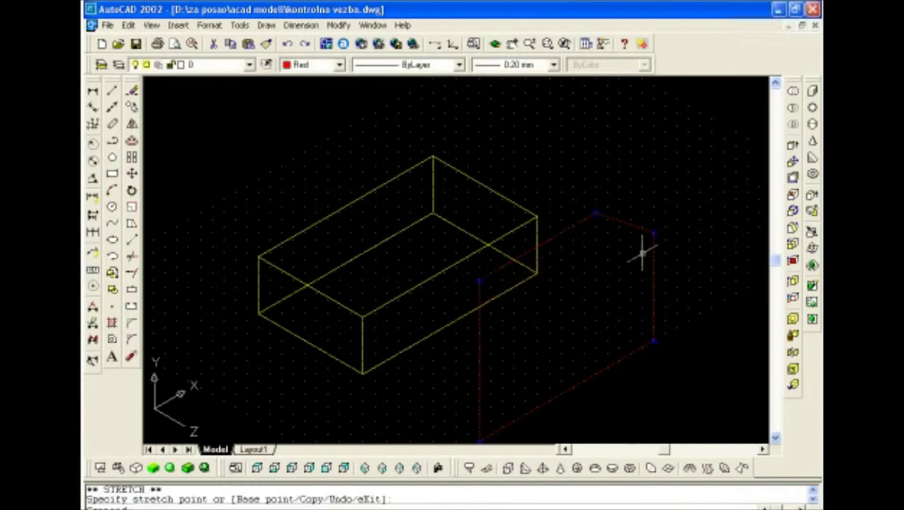
click(479, 280)
click(479, 268)
click(595, 213)
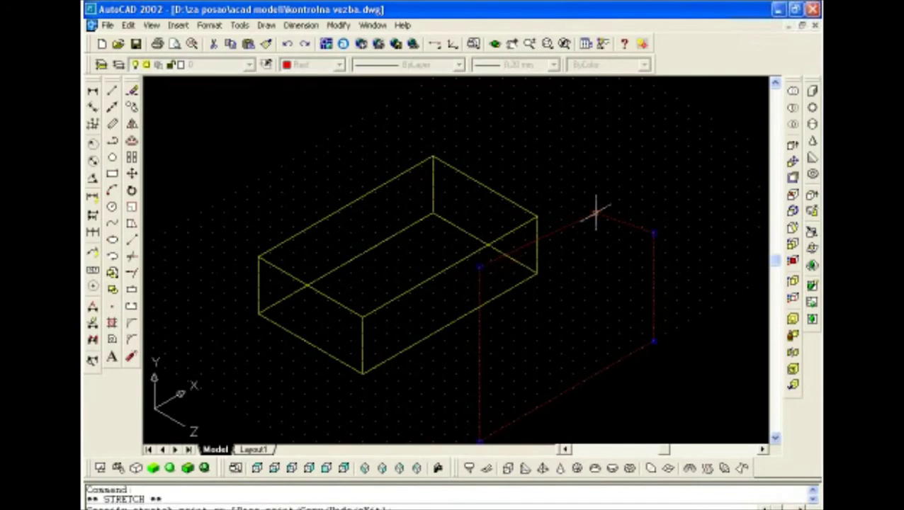
click(597, 201)
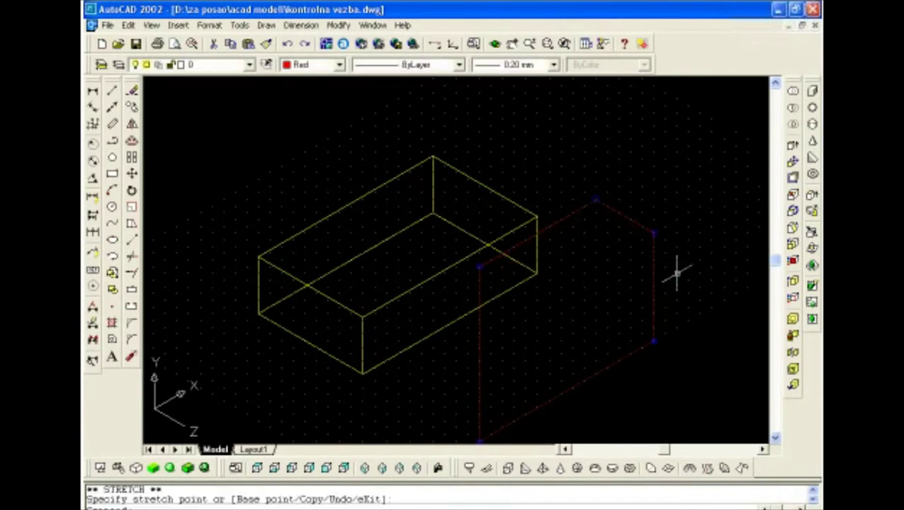
Step: Extrude the red profile to a picked height with zero taper
click(812, 210)
key(Return)
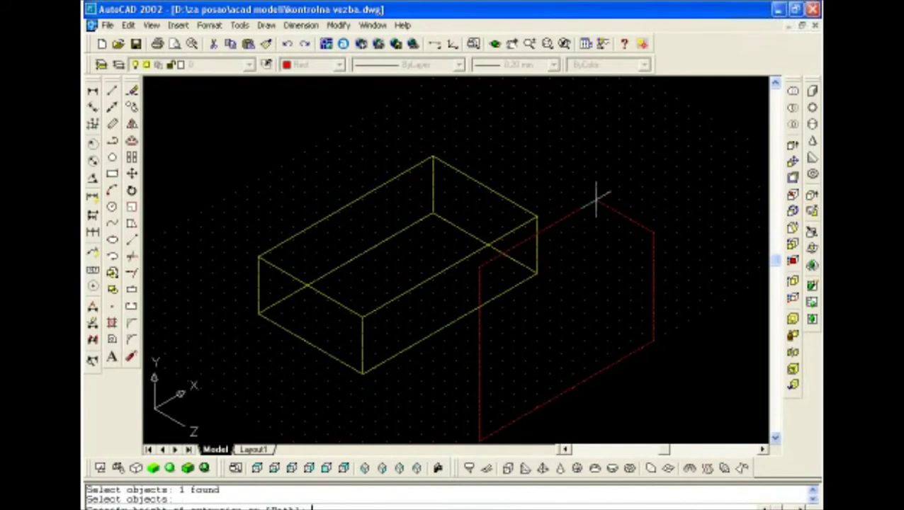
click(566, 181)
click(560, 180)
key(Return)
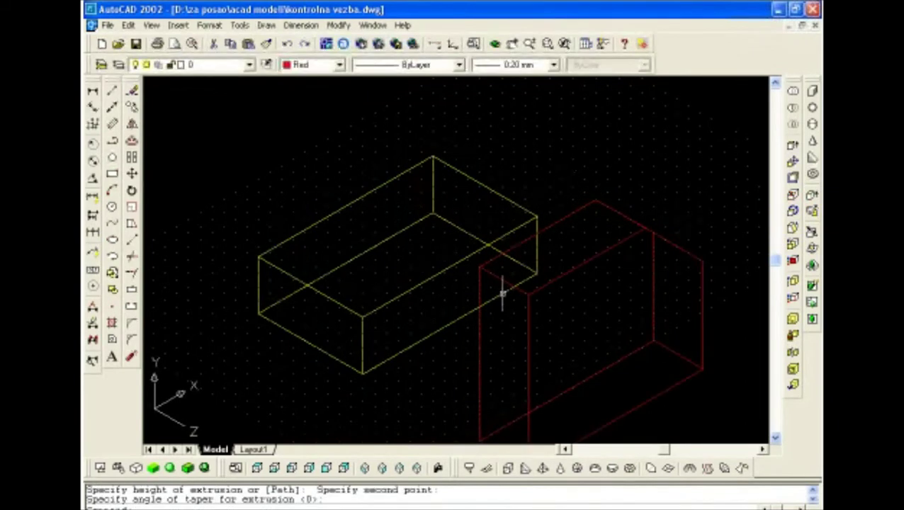
scroll(502, 294, down, 1)
key(Return)
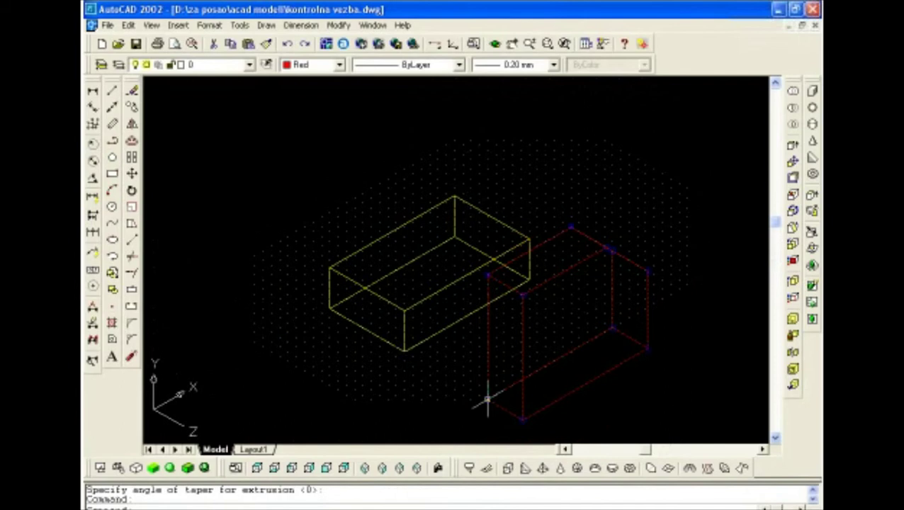
Step: Grip-move the red solid onto the yellow box and apply Gouraud shading
click(487, 400)
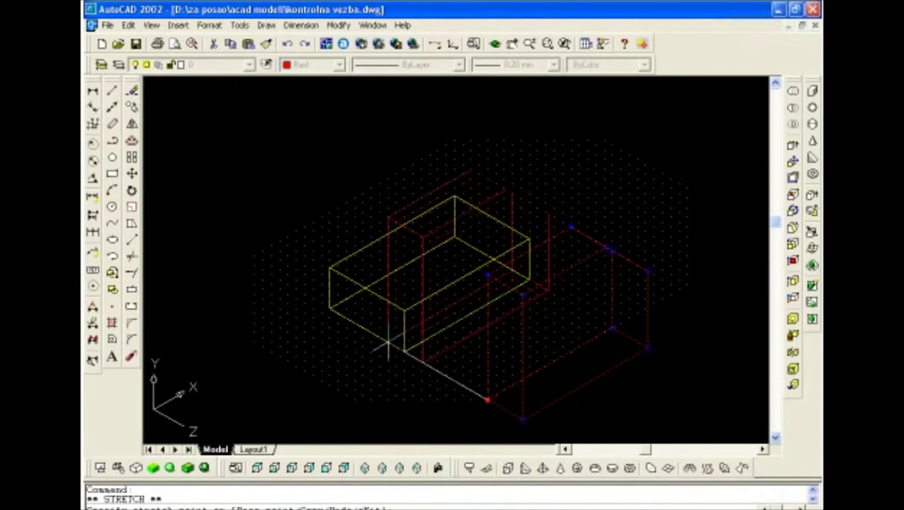
click(388, 343)
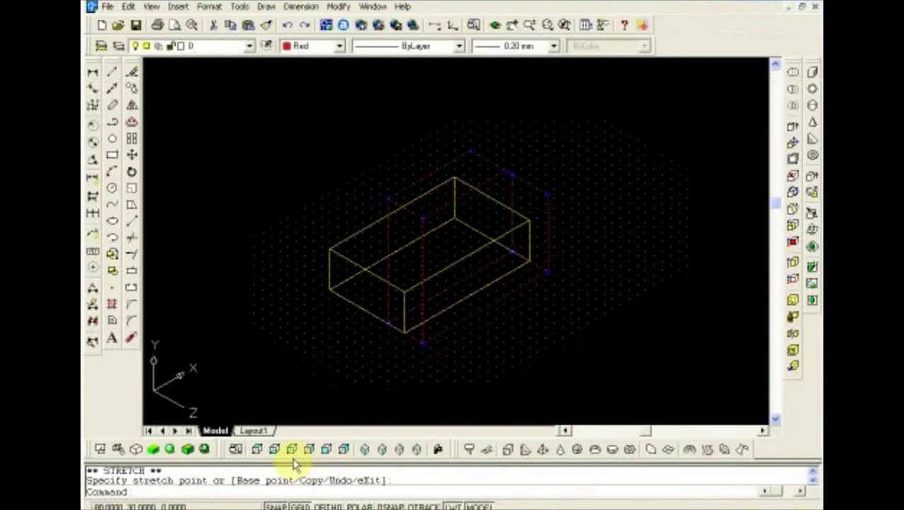
click(169, 449)
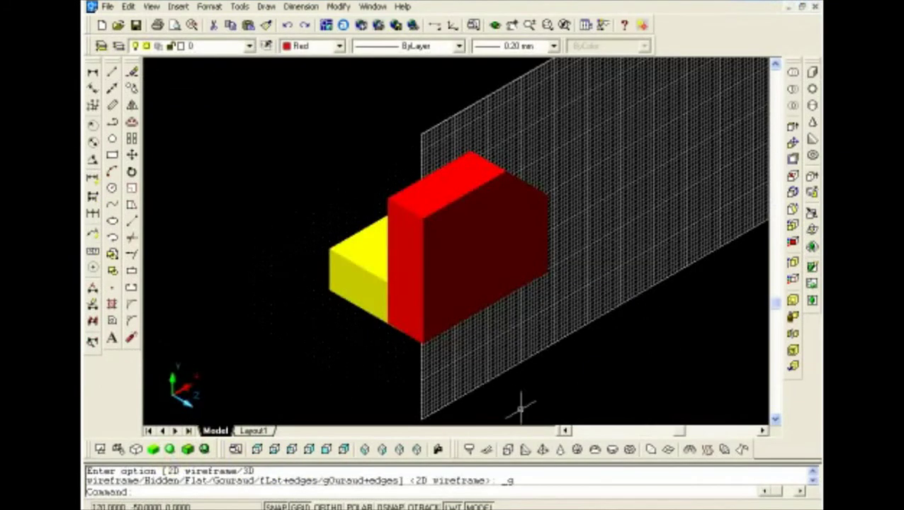
Step: Orbit the shaded model, then switch to the Right view
click(496, 44)
mouse_move(313, 262)
mouse_down()
mouse_move(516, 250)
mouse_move(499, 269)
mouse_up()
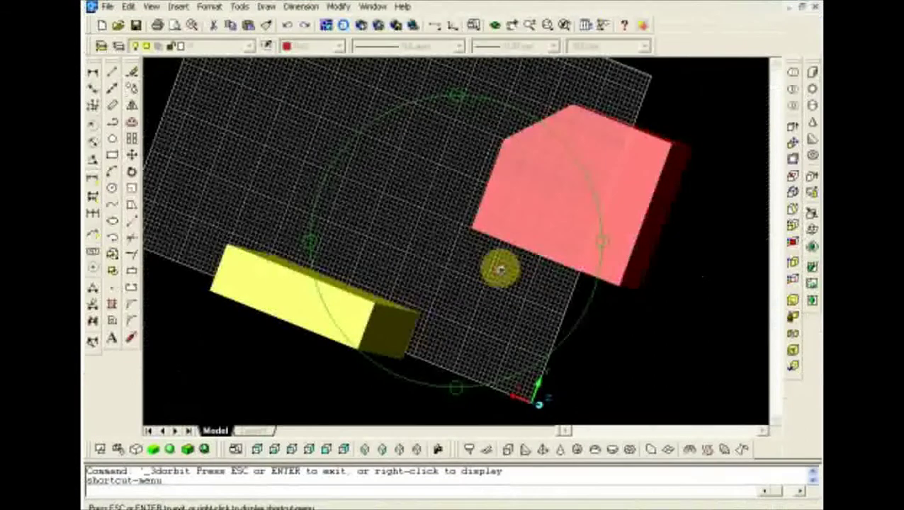
click(308, 450)
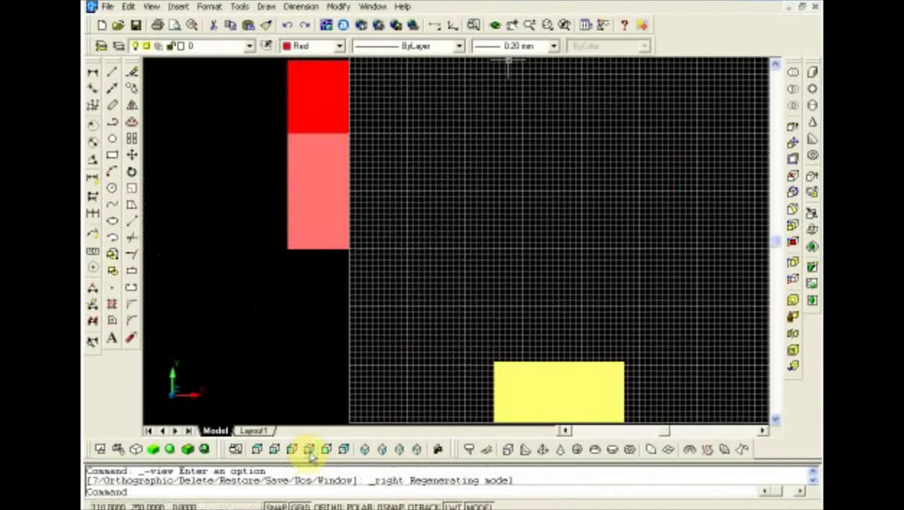
Step: Snap the red solid's lower corner to the yellow block's corner, then view from Top
click(321, 248)
click(349, 250)
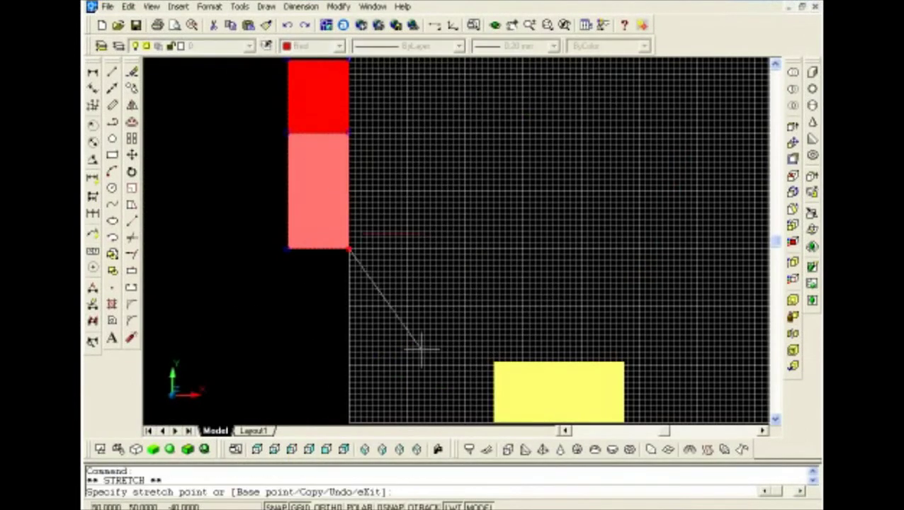
click(494, 423)
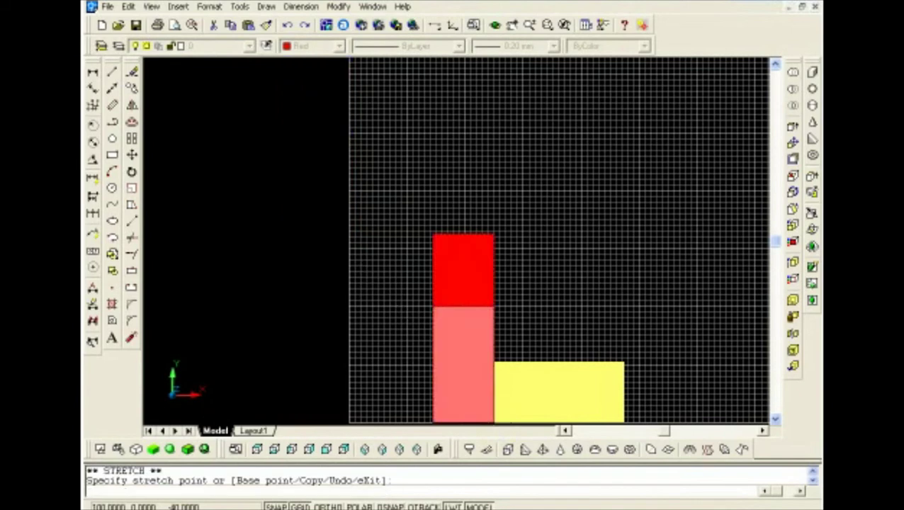
click(258, 449)
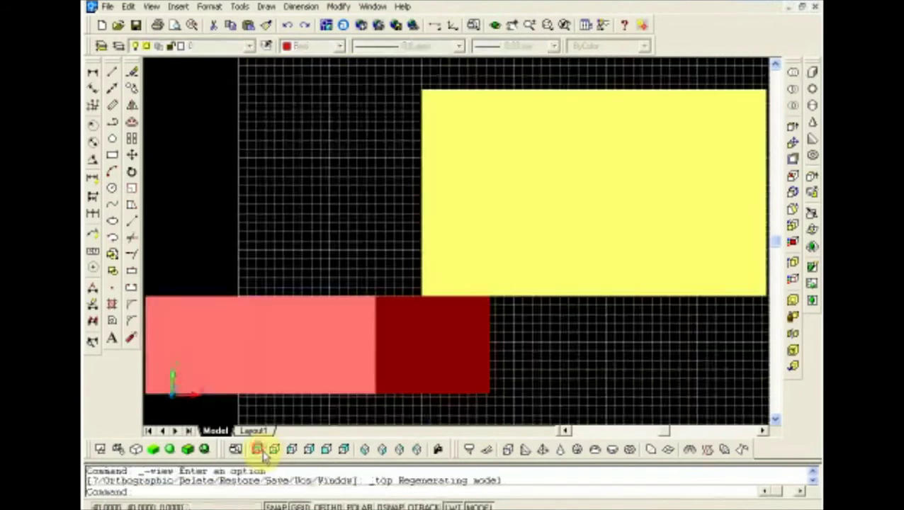
Step: Snap the red solid's top-right corner to the yellow base's corner in plan
scroll(288, 342, down, 2)
click(312, 322)
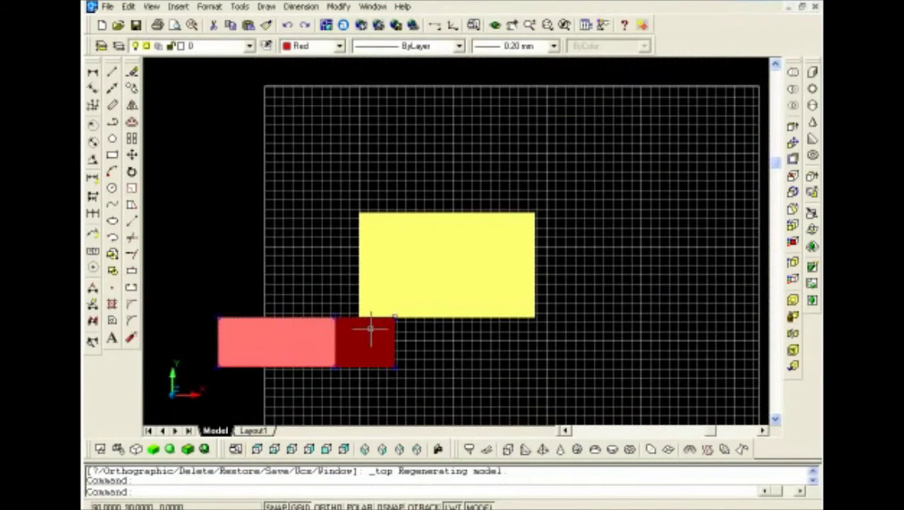
click(394, 317)
click(535, 318)
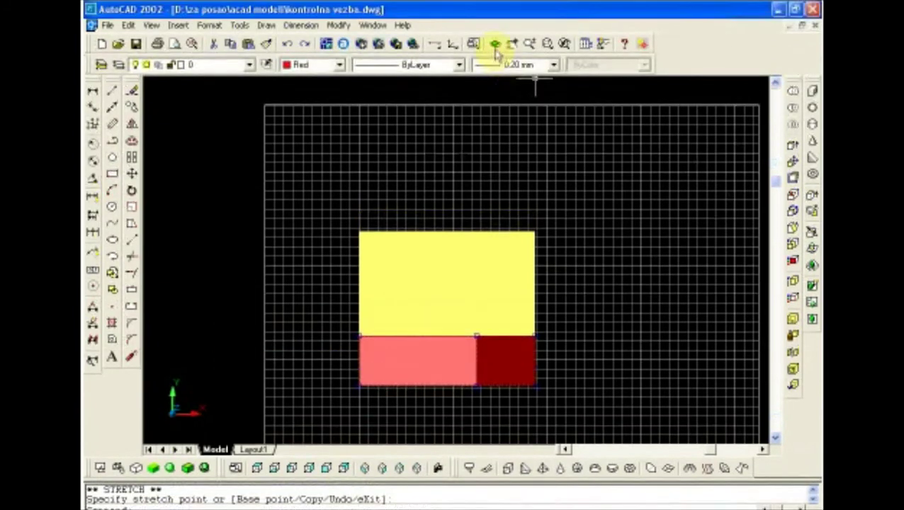
Step: Orbit the model to check the alignment, then return to Top view
click(494, 25)
drag(589, 123, 424, 181)
drag(416, 297, 496, 238)
click(255, 450)
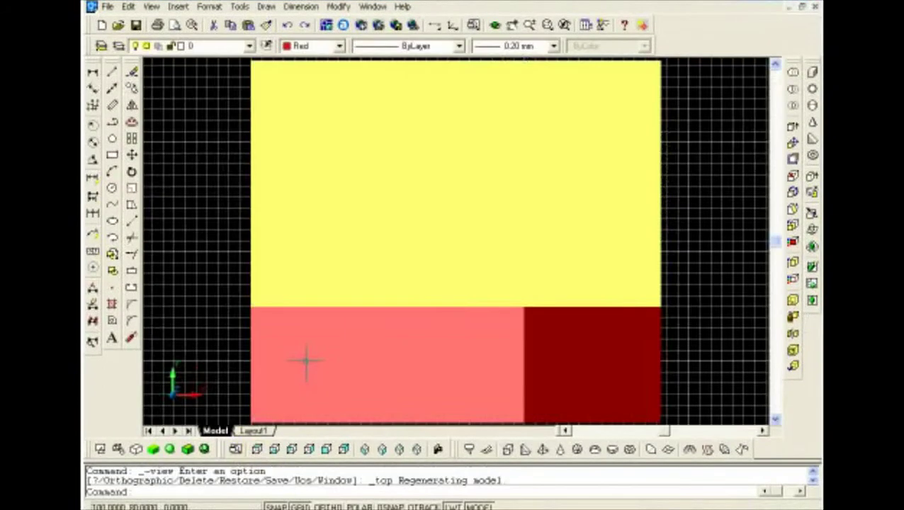
Step: View the solids from Bottom, Left, Right, Front, Back, Top and Bottom with flat shading
click(274, 449)
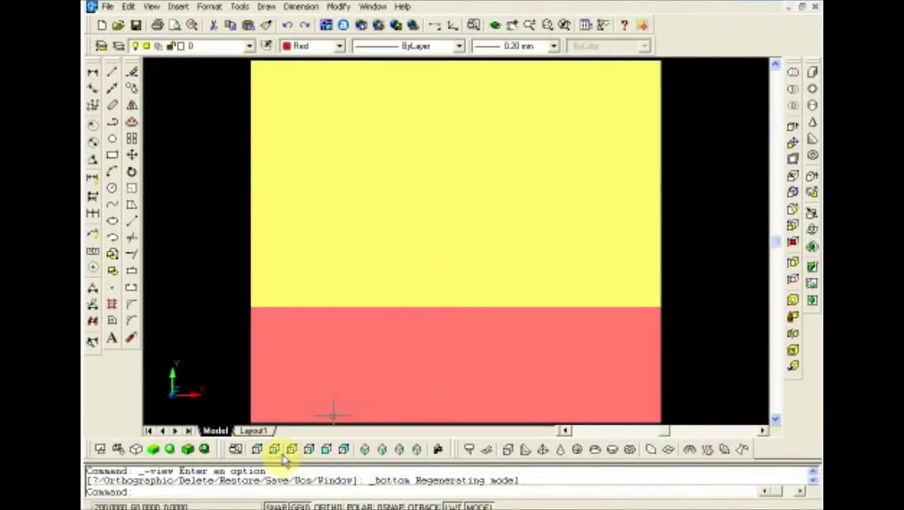
click(292, 450)
click(309, 450)
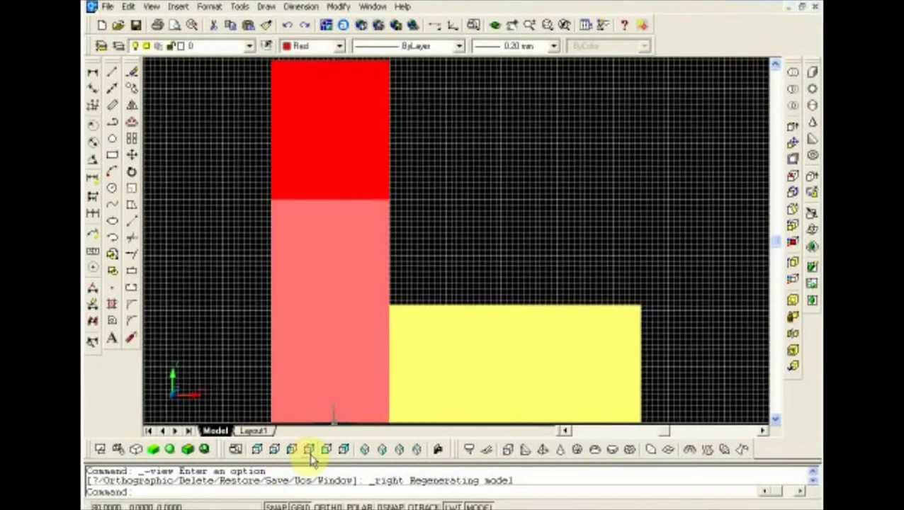
click(326, 449)
click(345, 452)
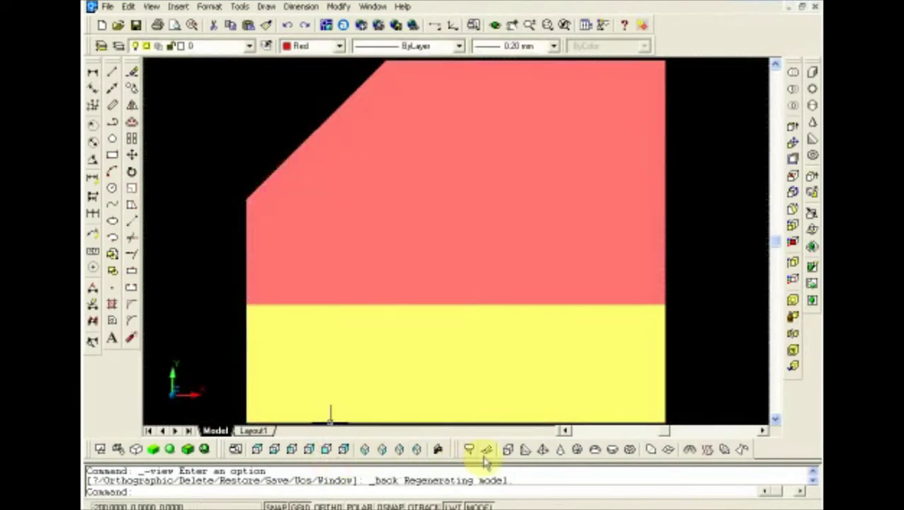
click(170, 451)
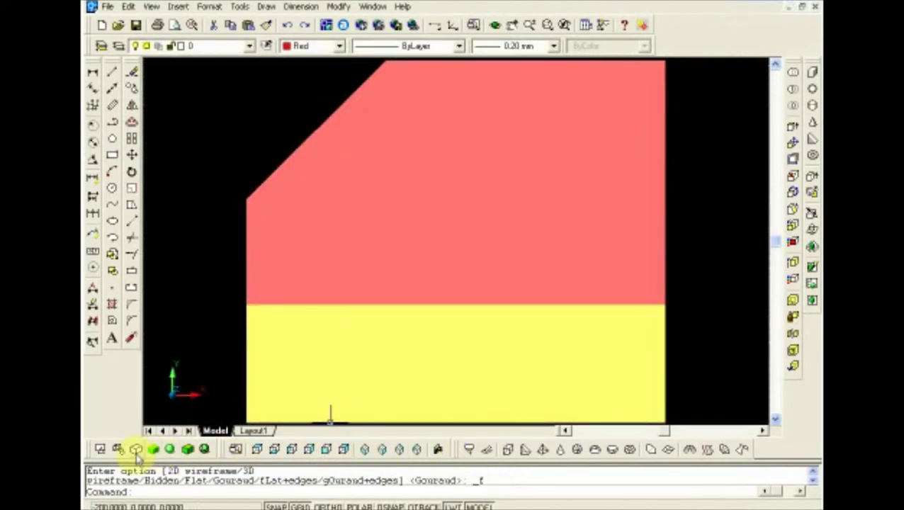
click(256, 450)
click(274, 450)
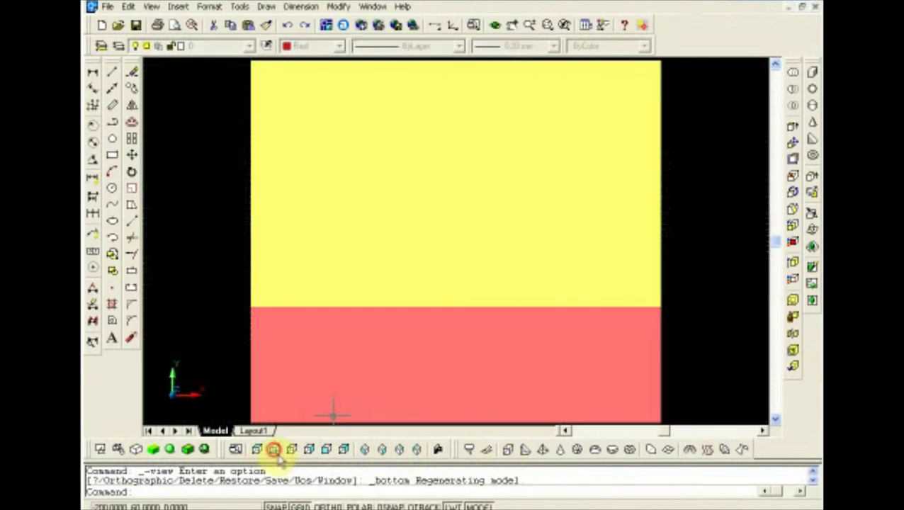
Step: Cycle through the SW, SE, NE and NW isometric views, ending on the front isometric
click(364, 450)
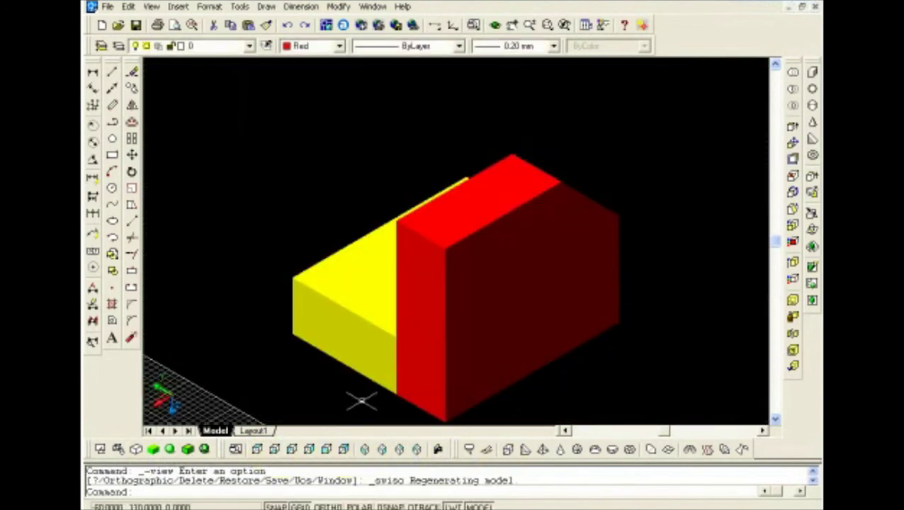
click(382, 450)
click(398, 450)
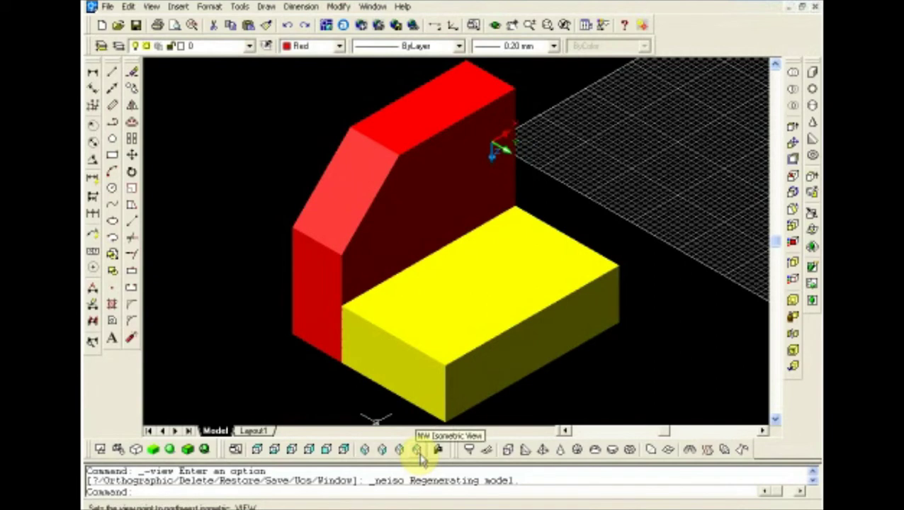
click(418, 454)
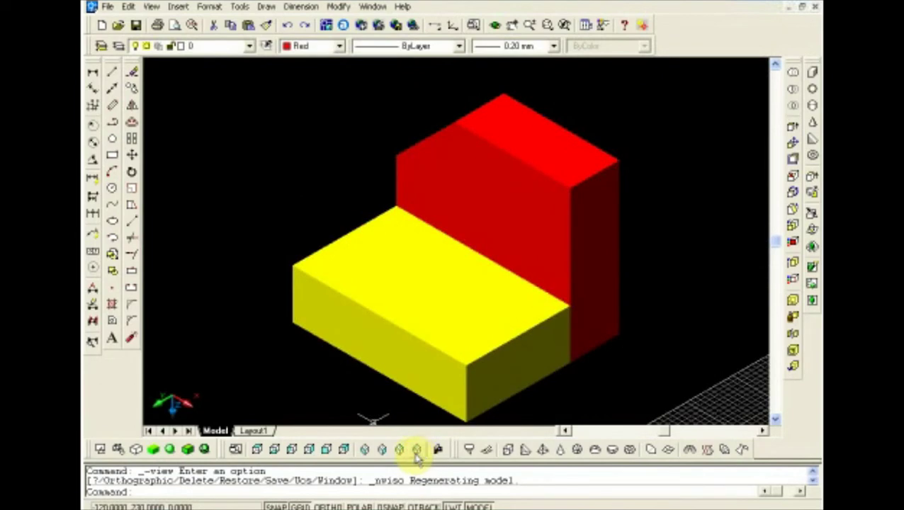
click(380, 451)
click(365, 452)
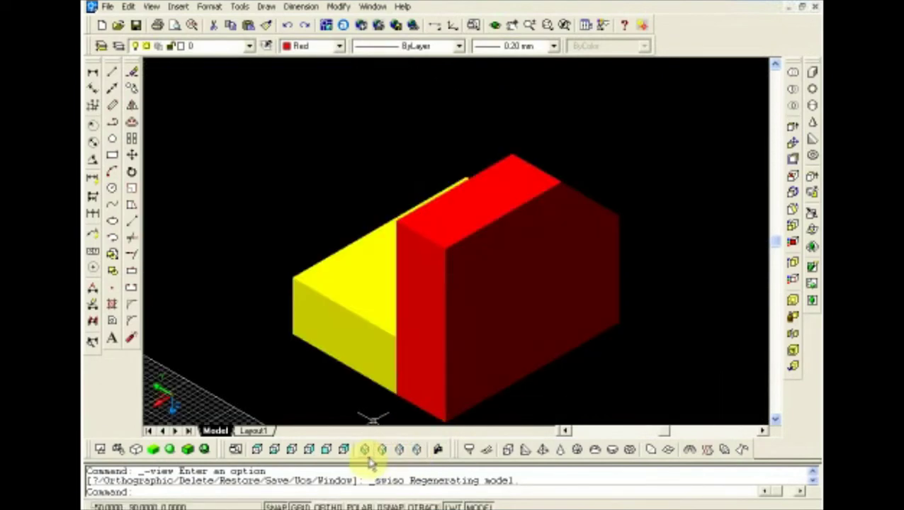
click(382, 454)
click(420, 455)
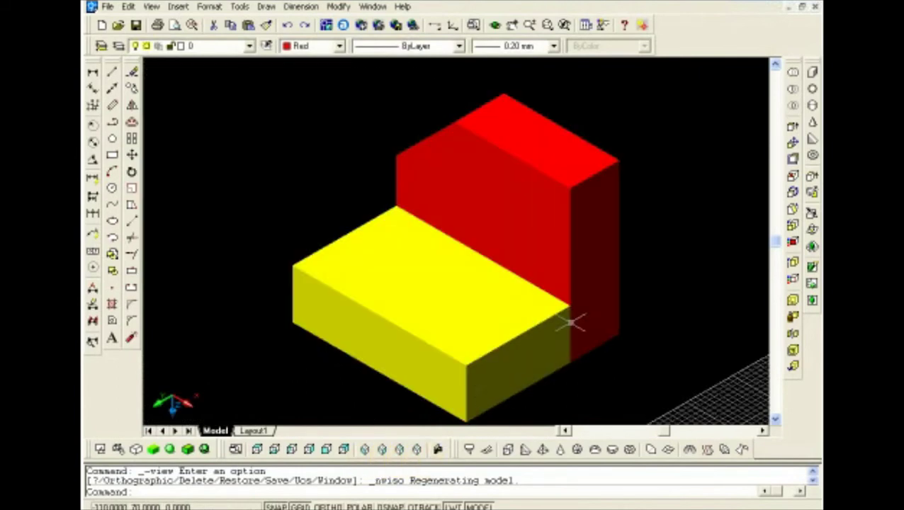
Step: Try stretching and rotating the red solid, cancelling both attempts
click(616, 337)
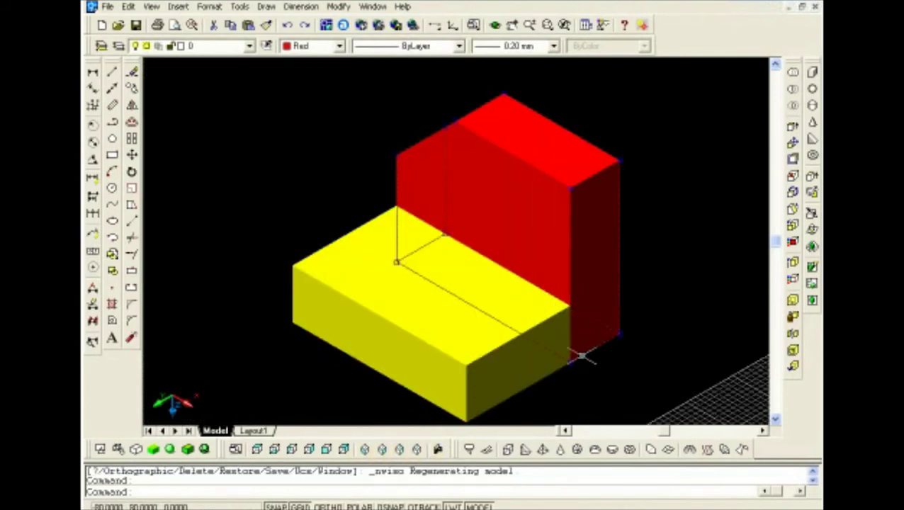
click(571, 362)
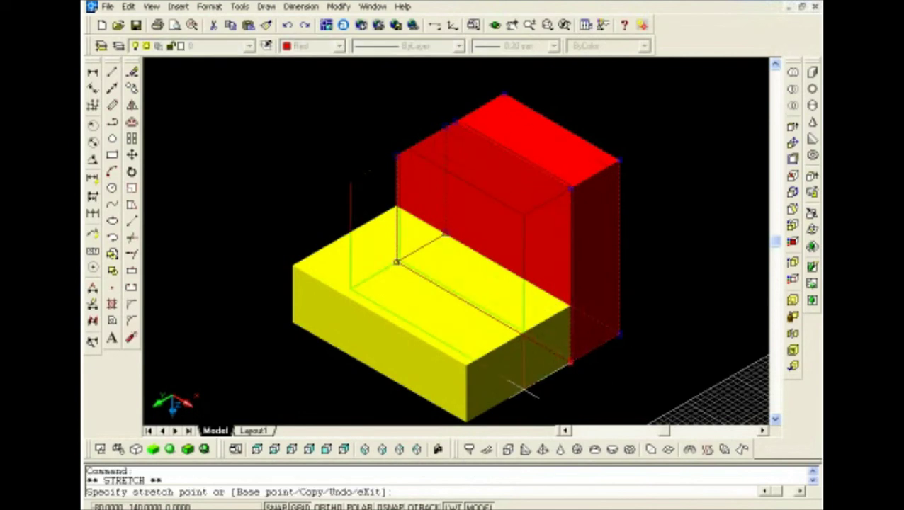
key(Escape)
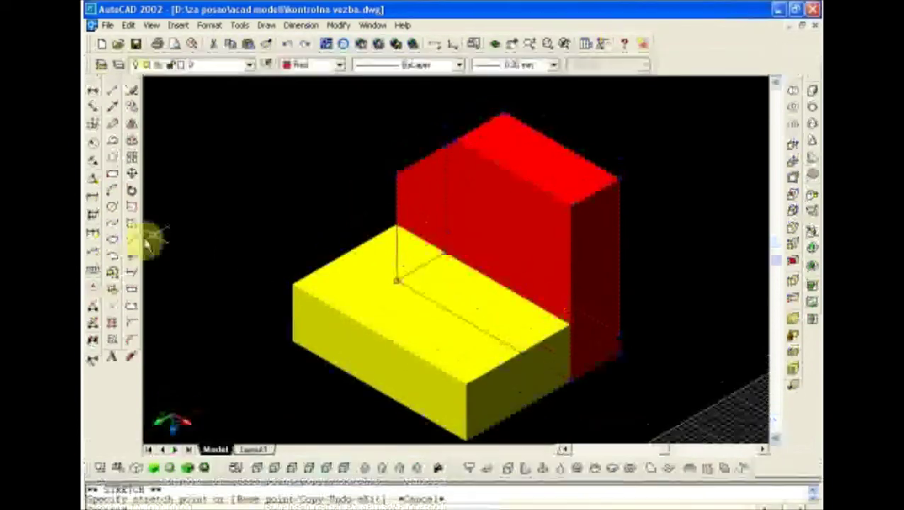
click(132, 193)
scroll(227, 213, down, 3)
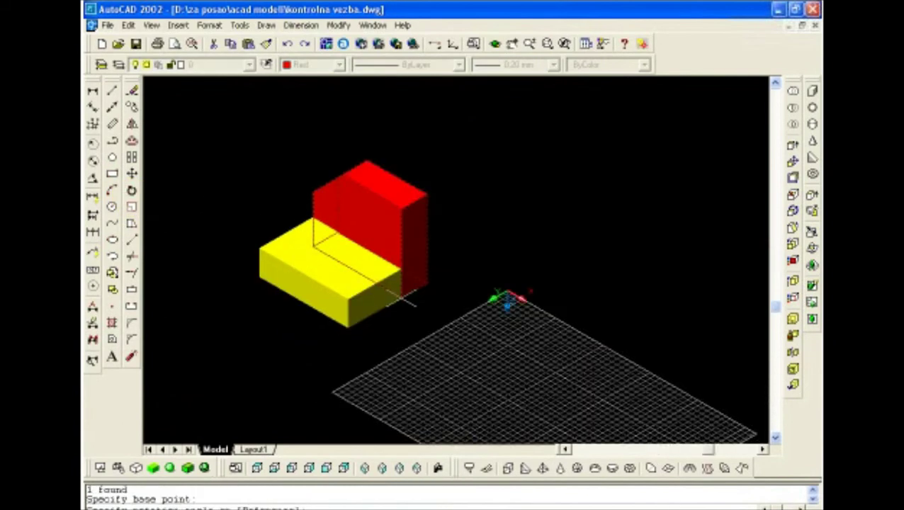
click(504, 297)
key(Escape)
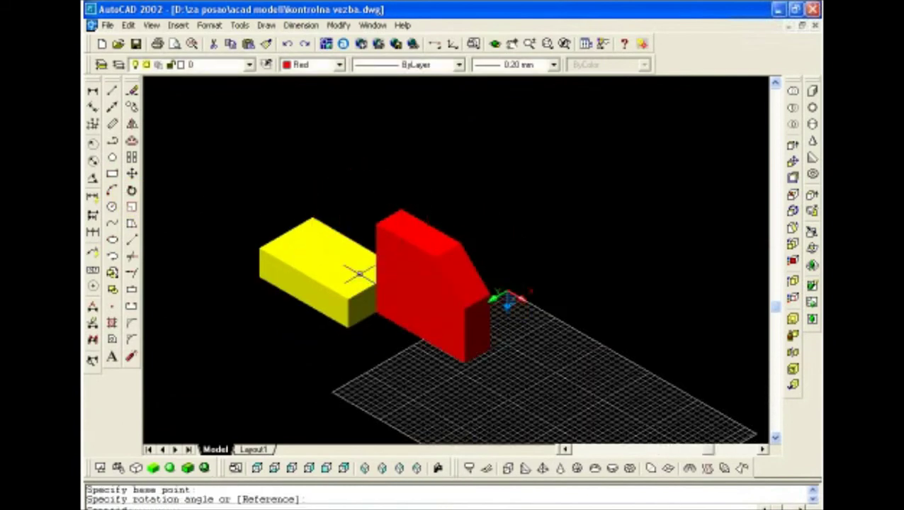
Step: Select both solids and move the red solid onto the yellow box's back edge
click(377, 304)
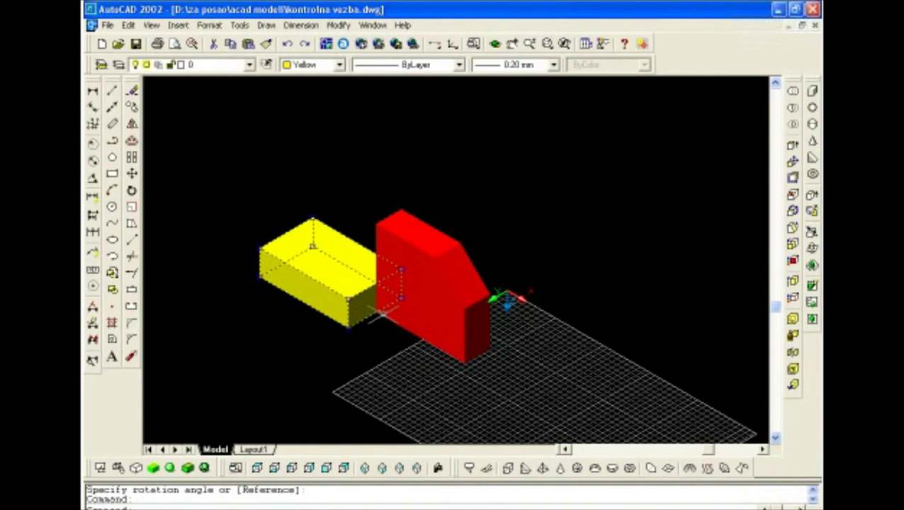
click(392, 321)
click(401, 298)
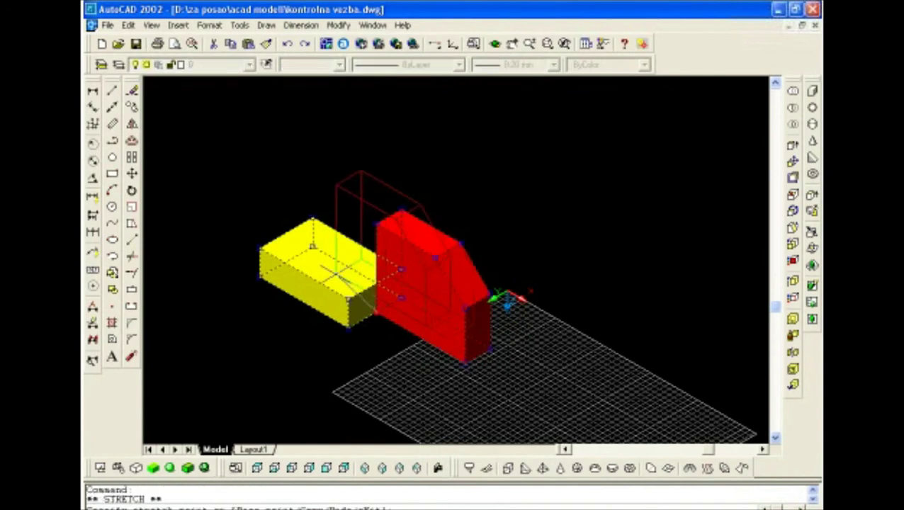
click(337, 232)
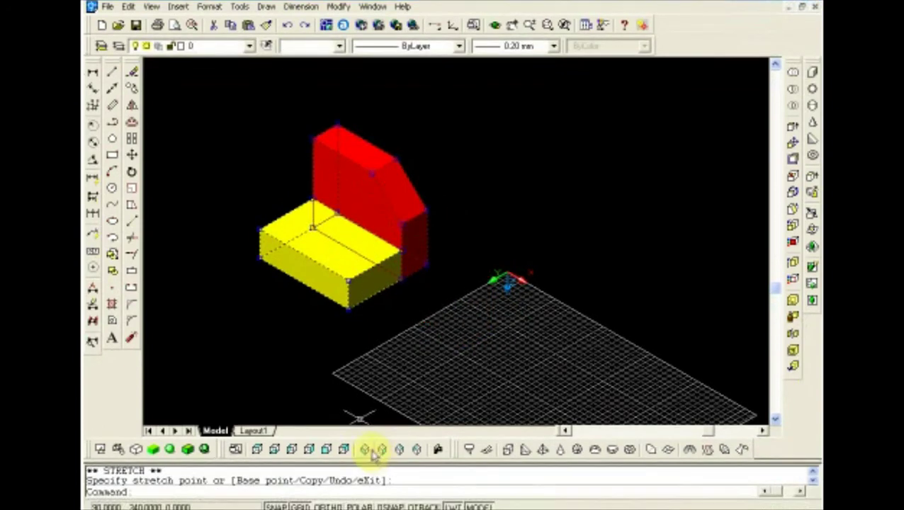
Step: Check the L-shape from several isometric views, then window-select both solids
click(382, 447)
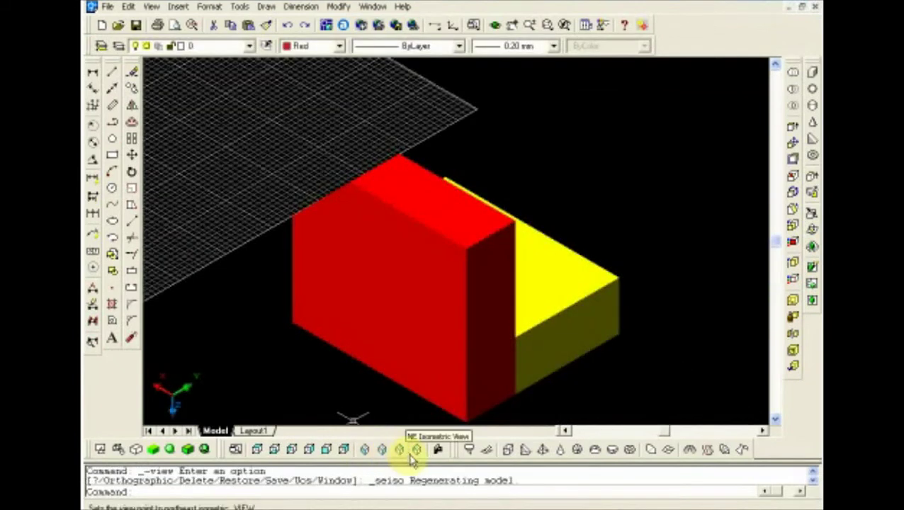
click(399, 448)
click(413, 448)
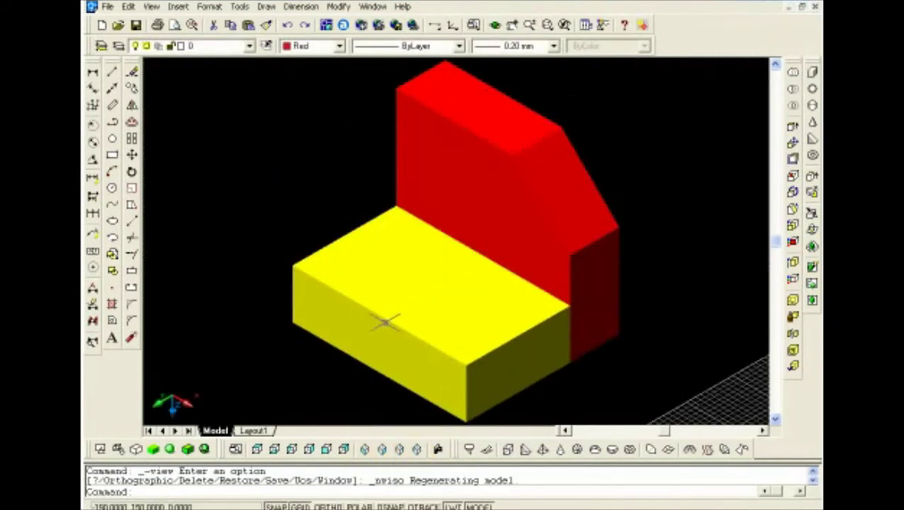
scroll(372, 367, down, 4)
scroll(369, 311, up, 2)
click(287, 172)
click(555, 394)
Step: Set both solids' colour to ByLayer, reselect them, and start the Union command
click(341, 64)
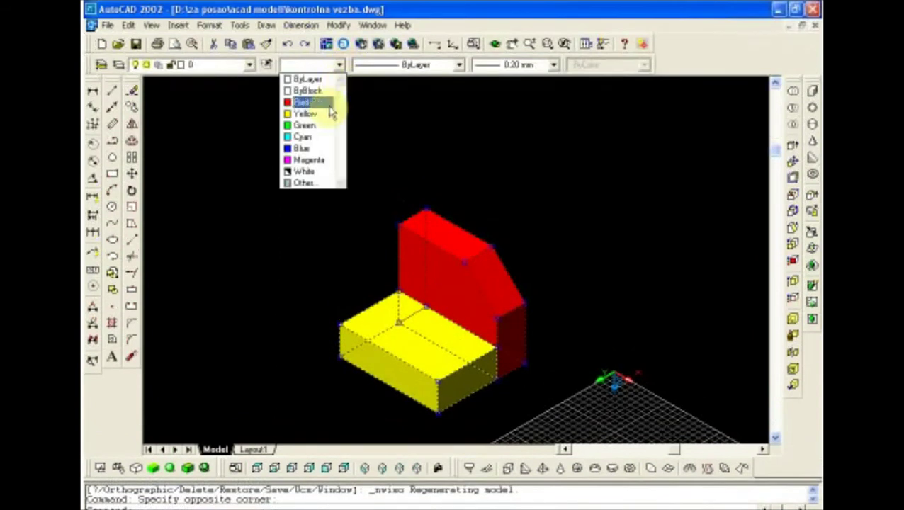
click(316, 79)
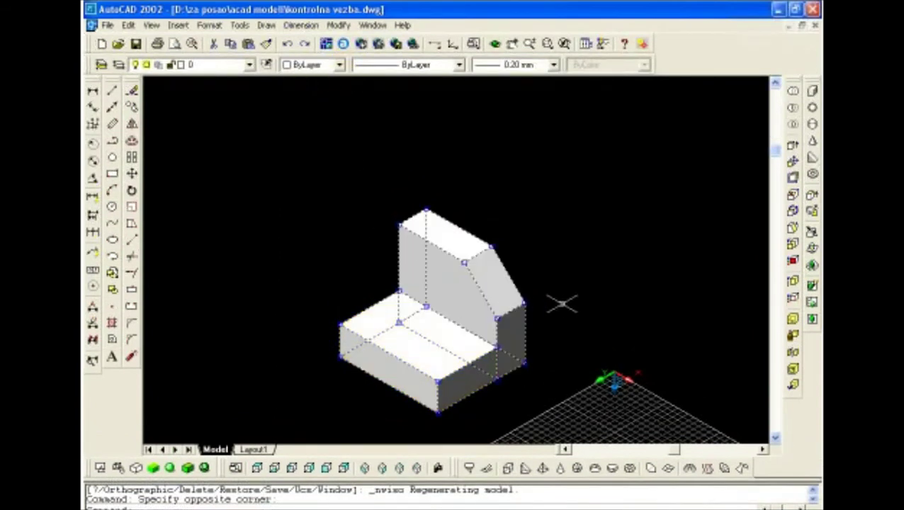
click(635, 180)
click(398, 382)
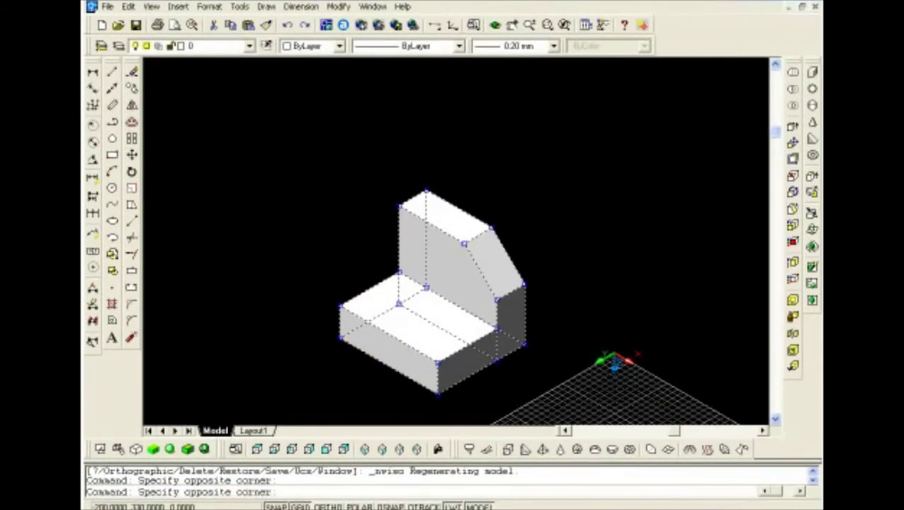
click(795, 92)
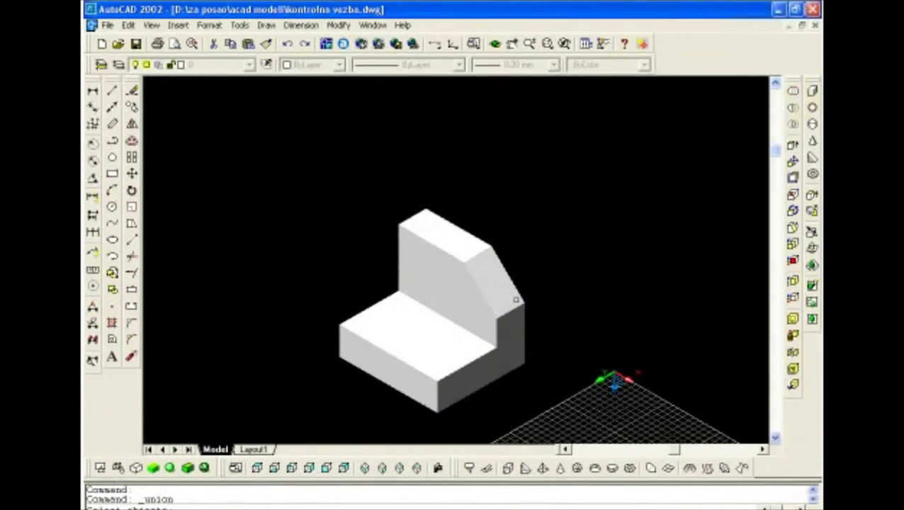